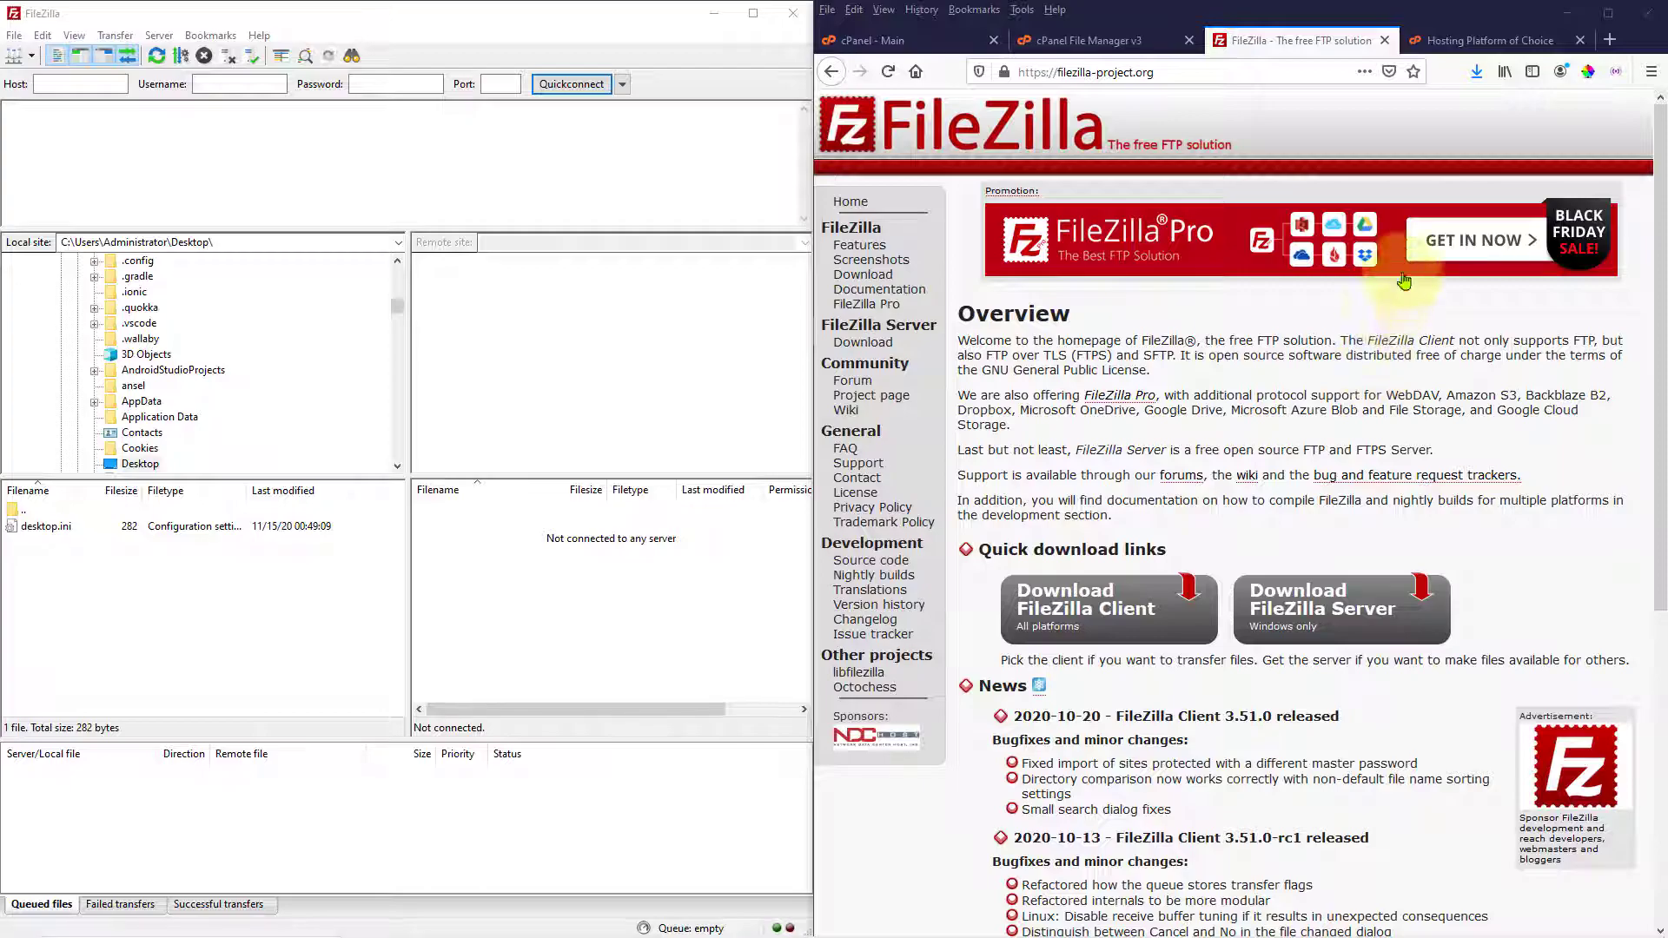
# Switch Firefox from the FileZilla site to the cPanel product website at cpanel.net
pyautogui.click(1477, 40)
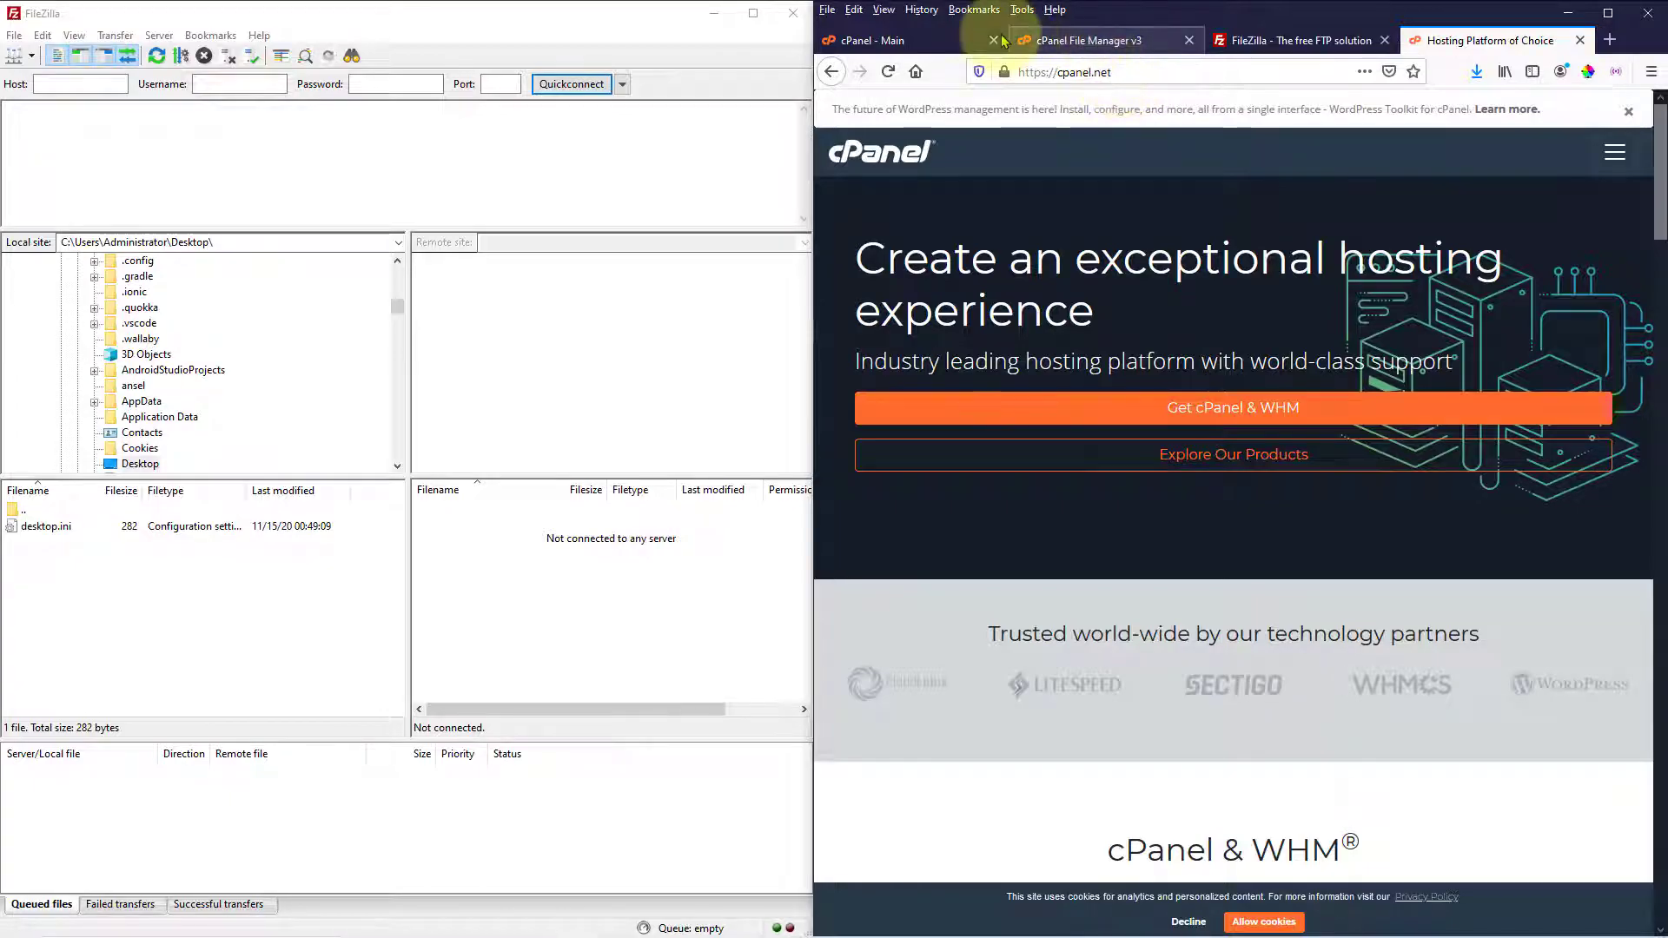
# Open the cPanel Main dashboard tab and scroll through its Files, Databases and Domains tools
pyautogui.click(930, 40)
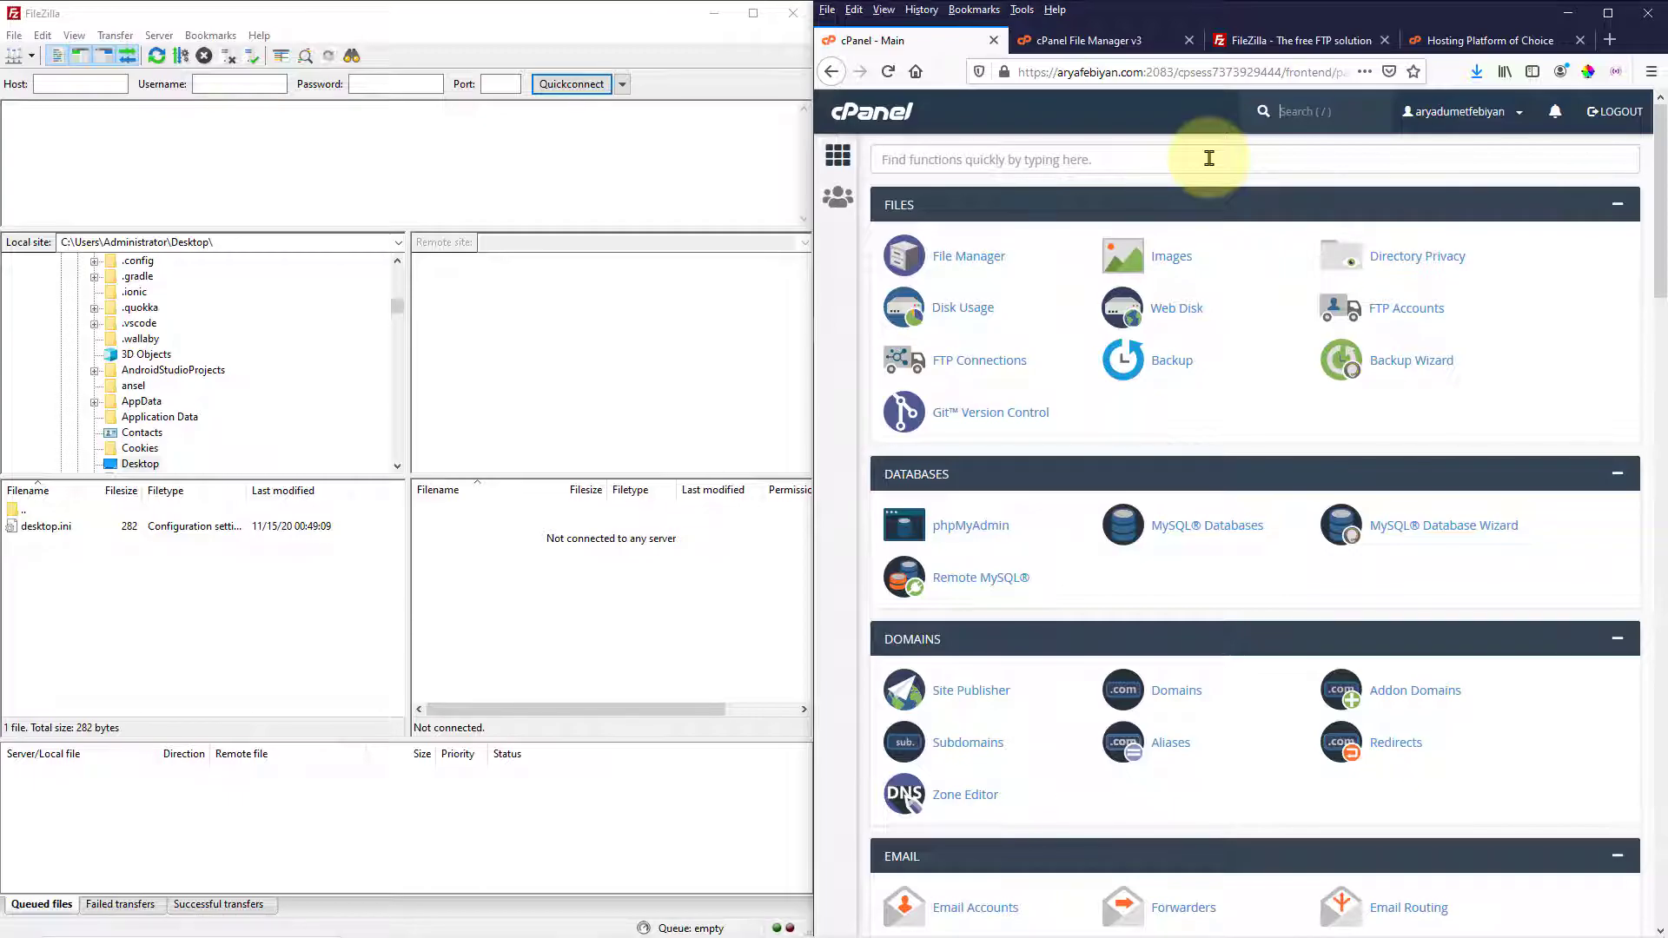
pyautogui.scroll(-3, 1220, 283)
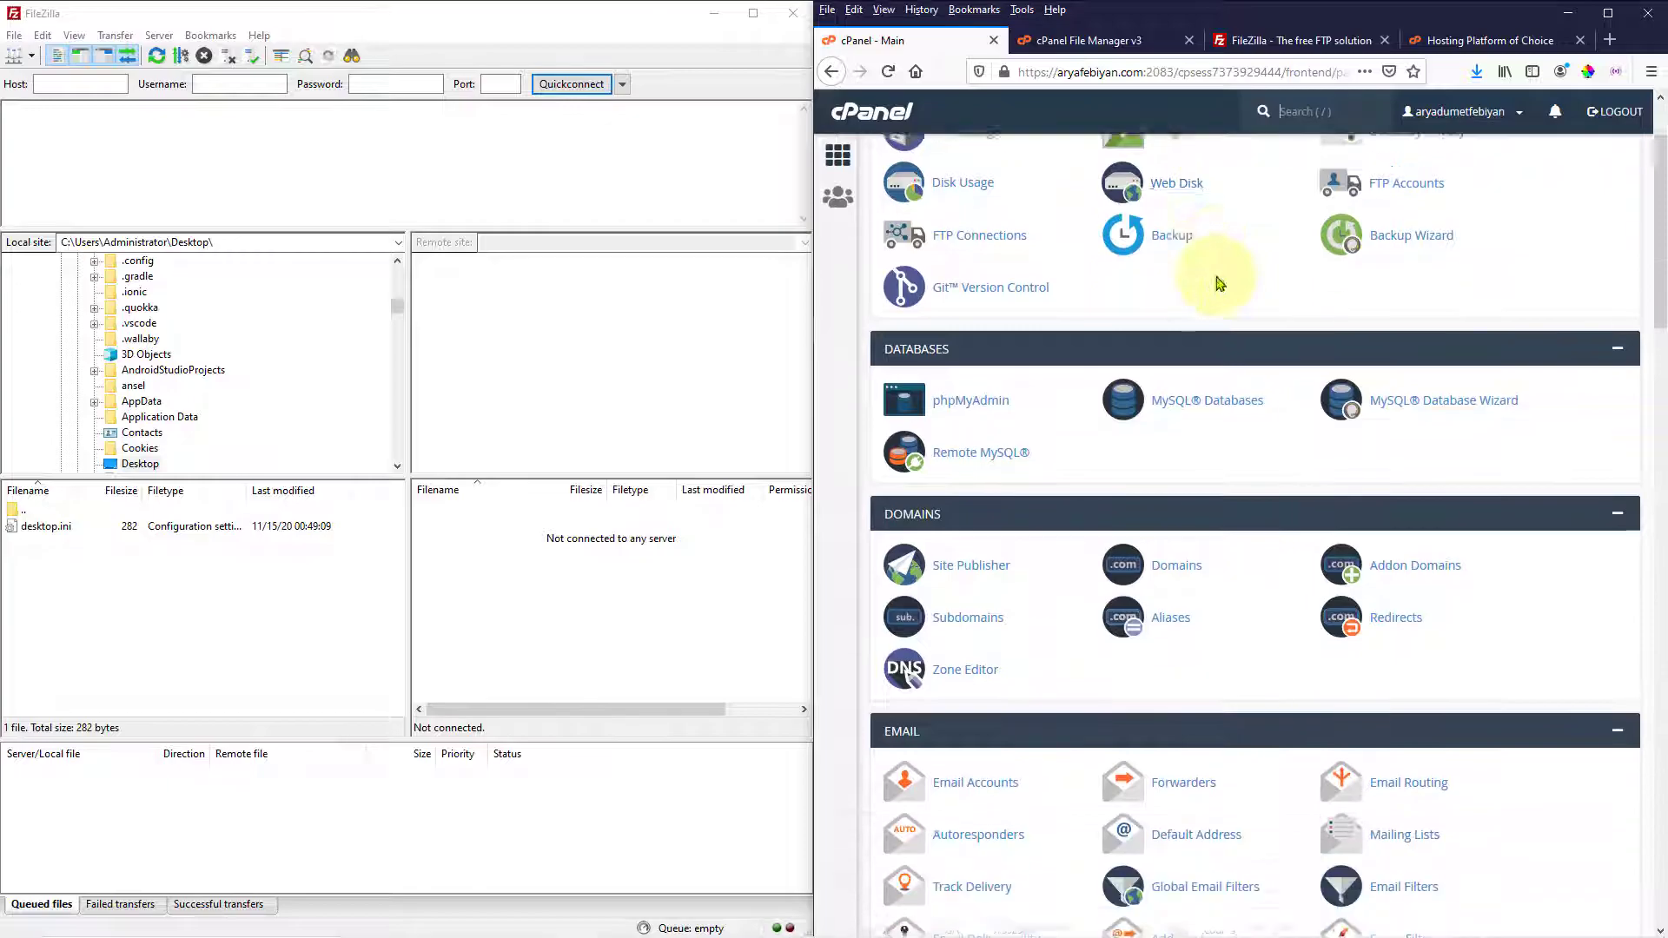
pyautogui.scroll(-15, 1219, 283)
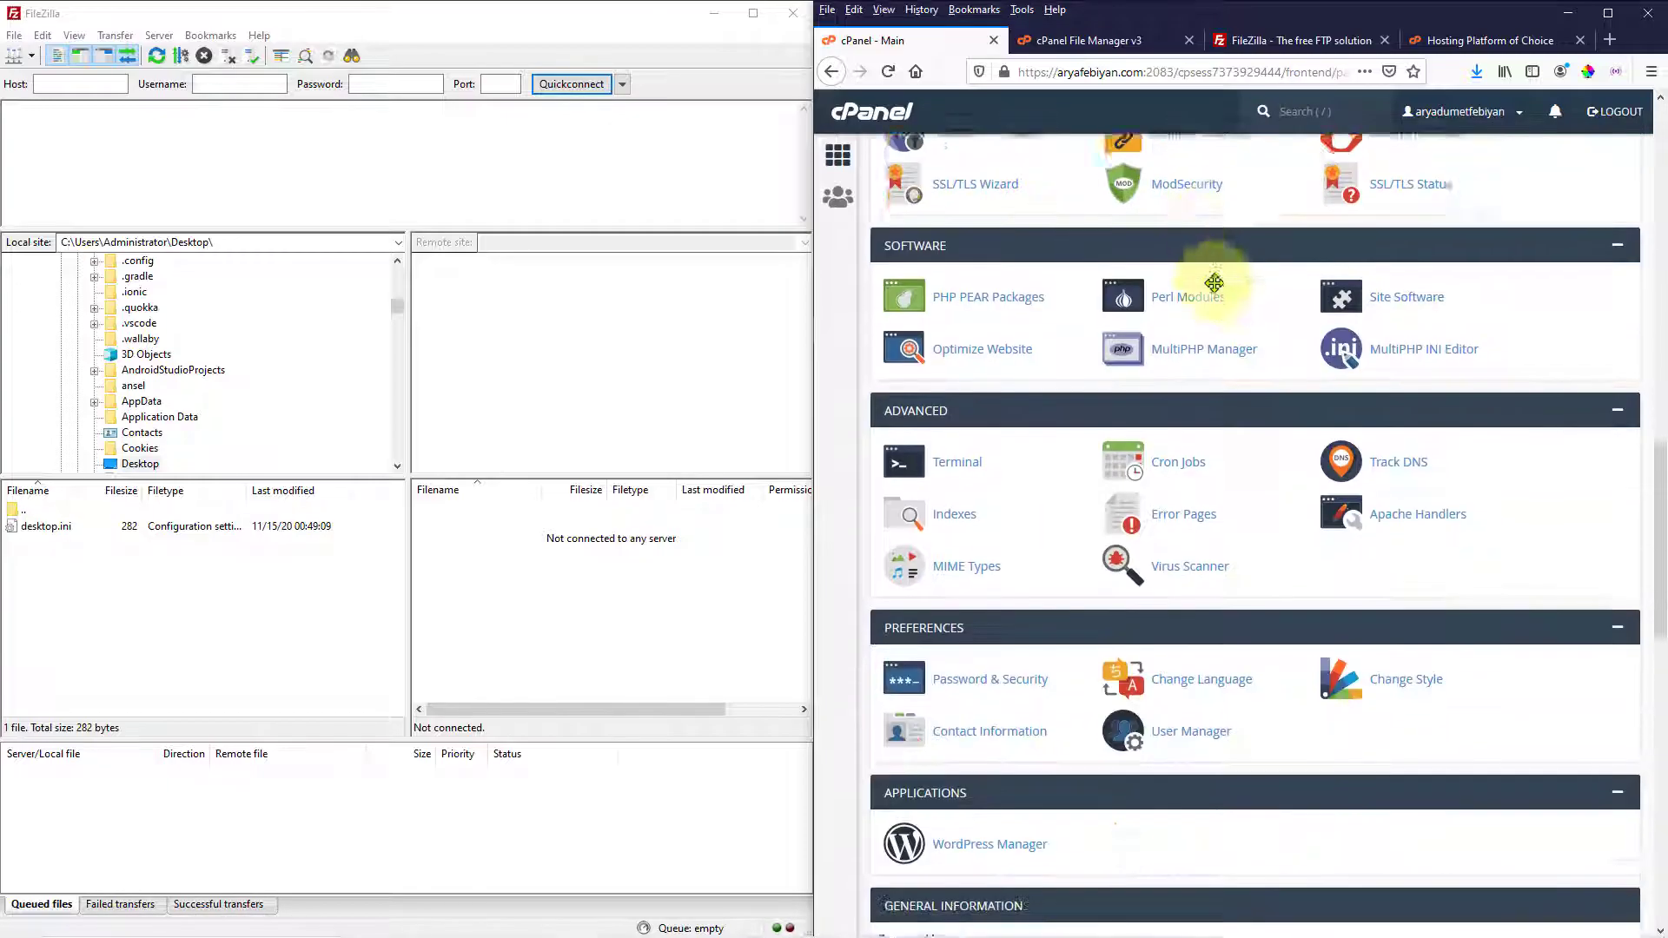
pyautogui.scroll(-12, 1214, 283)
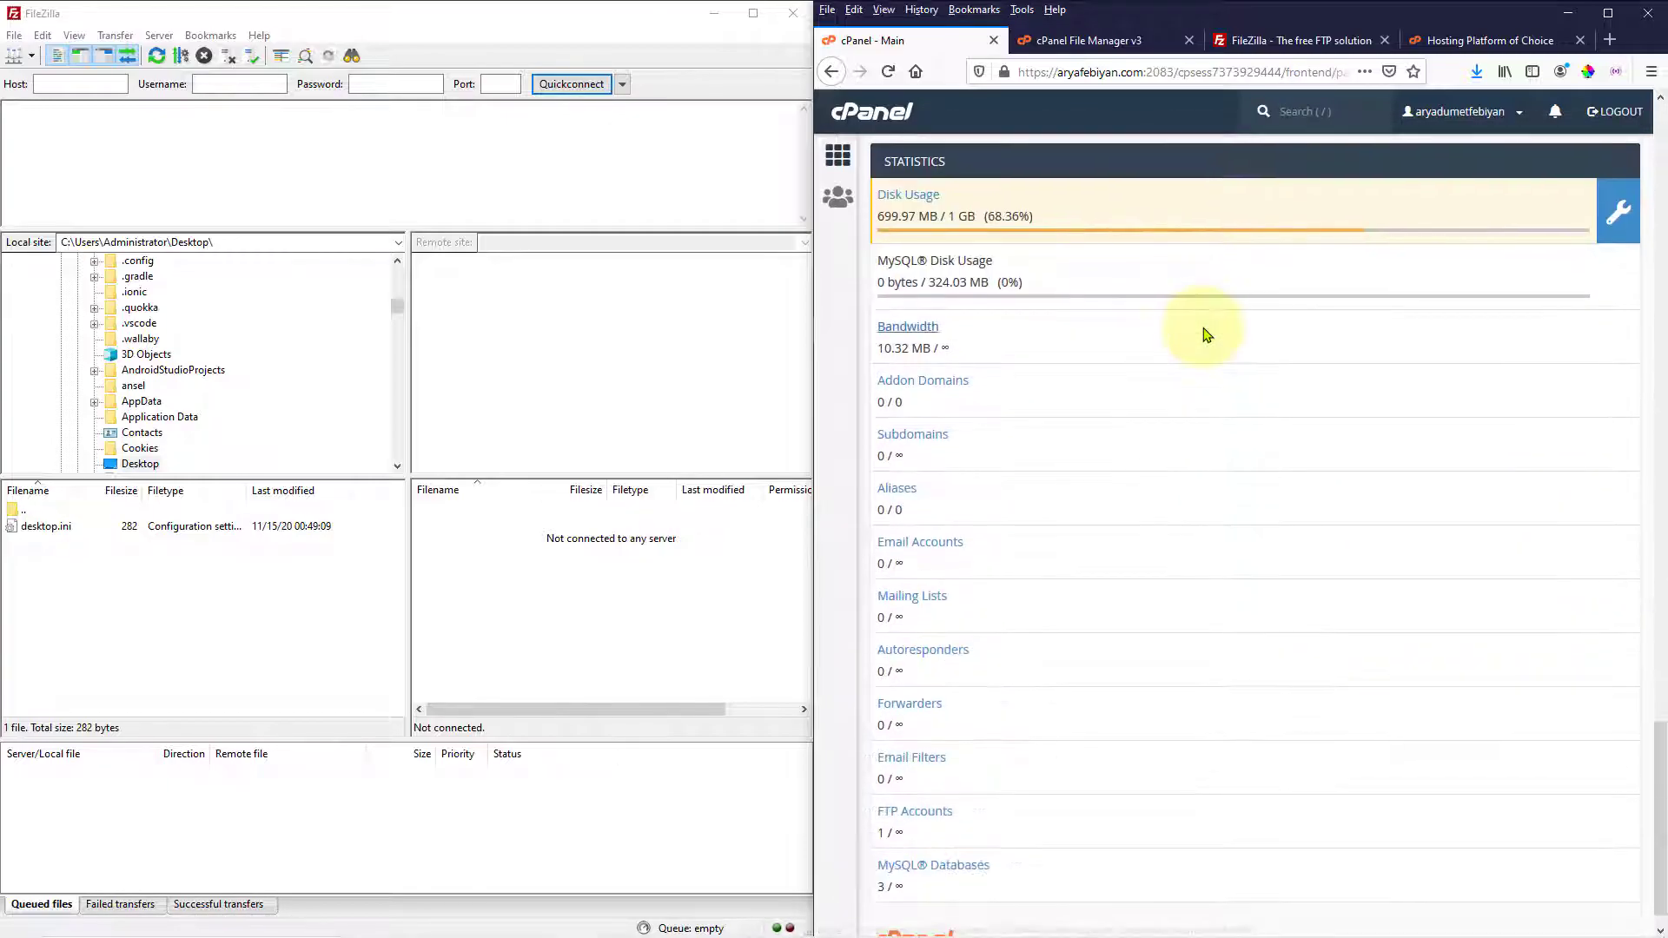
pyautogui.scroll(13, 1206, 335)
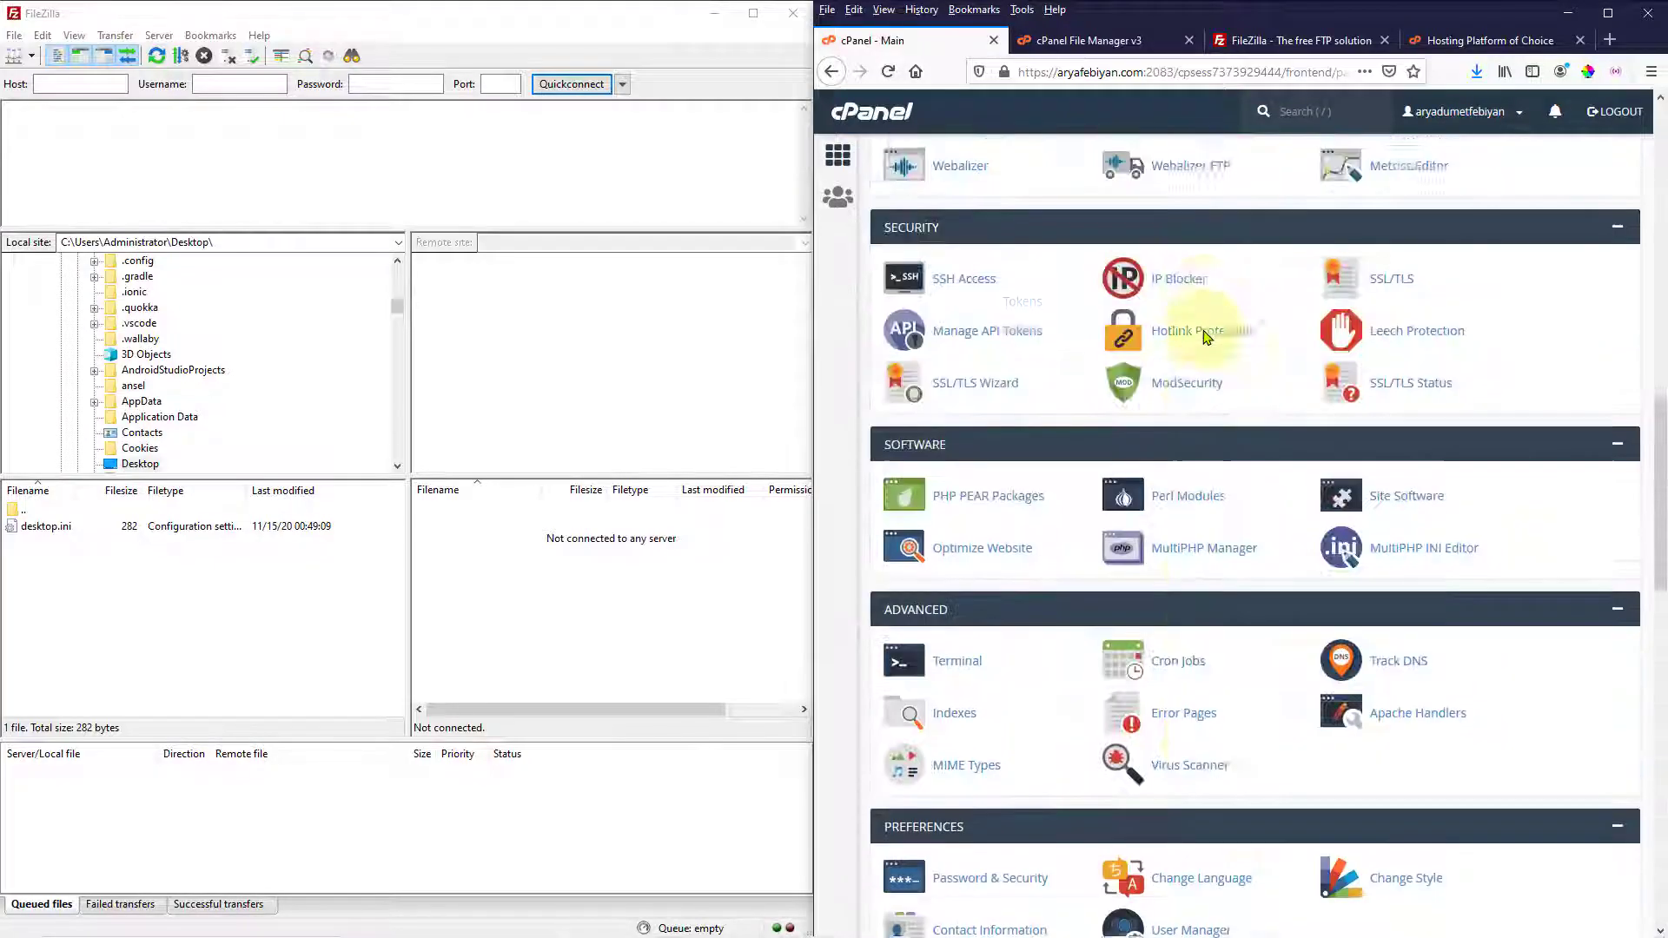
pyautogui.scroll(15, 1204, 335)
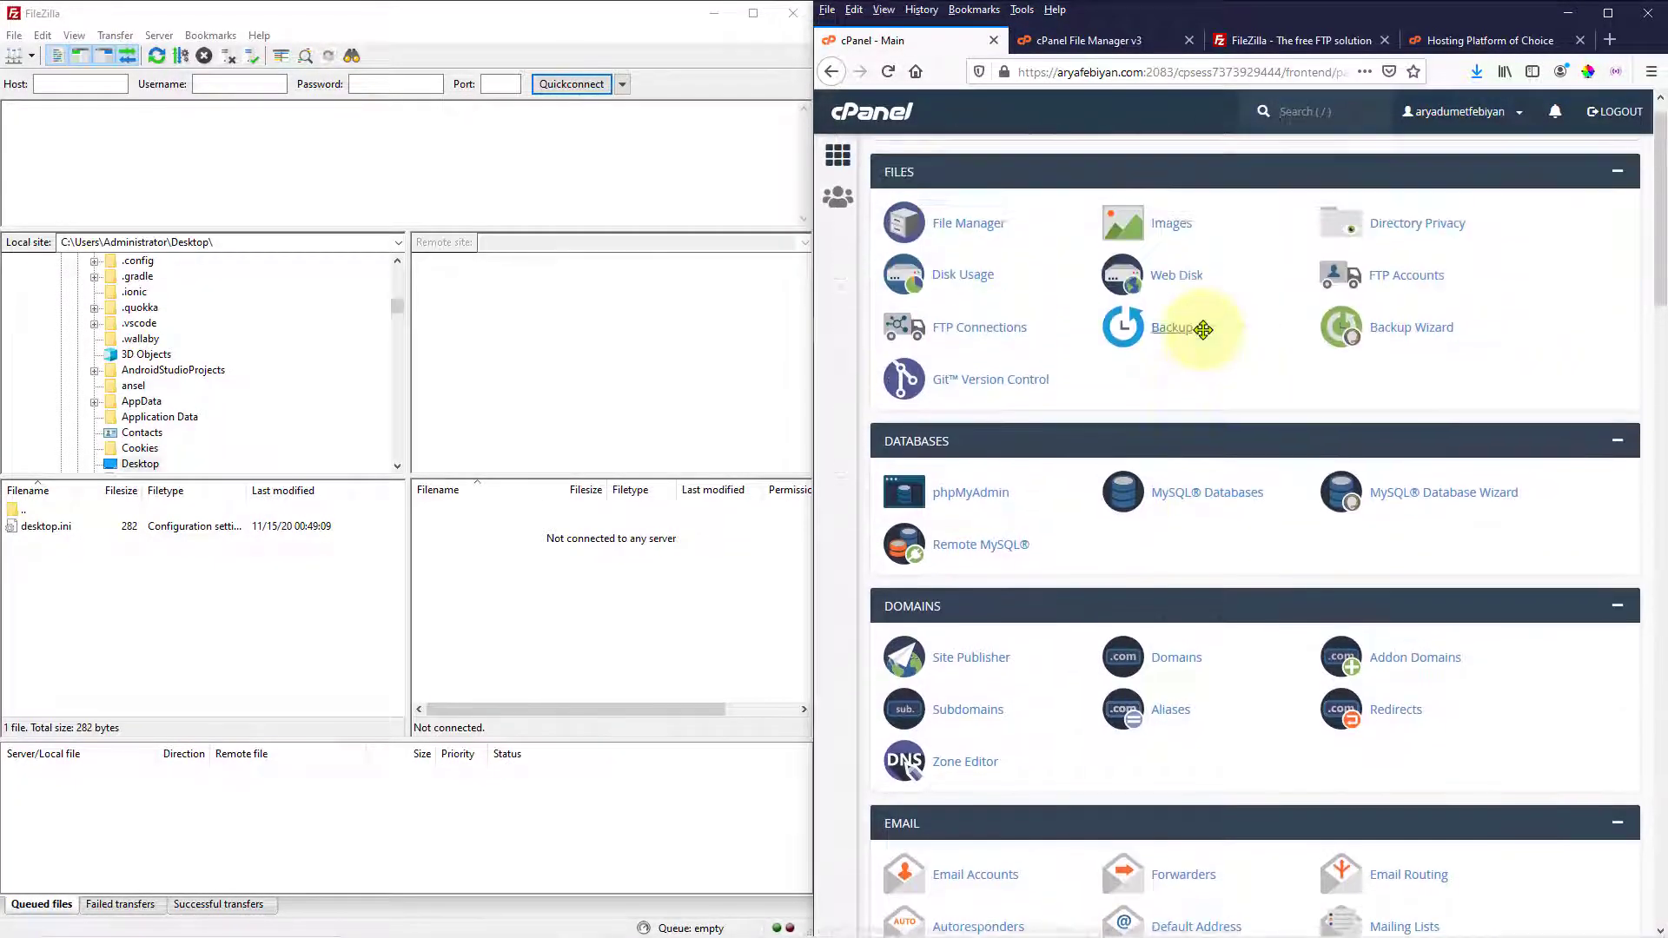
pyautogui.scroll(1, 1203, 329)
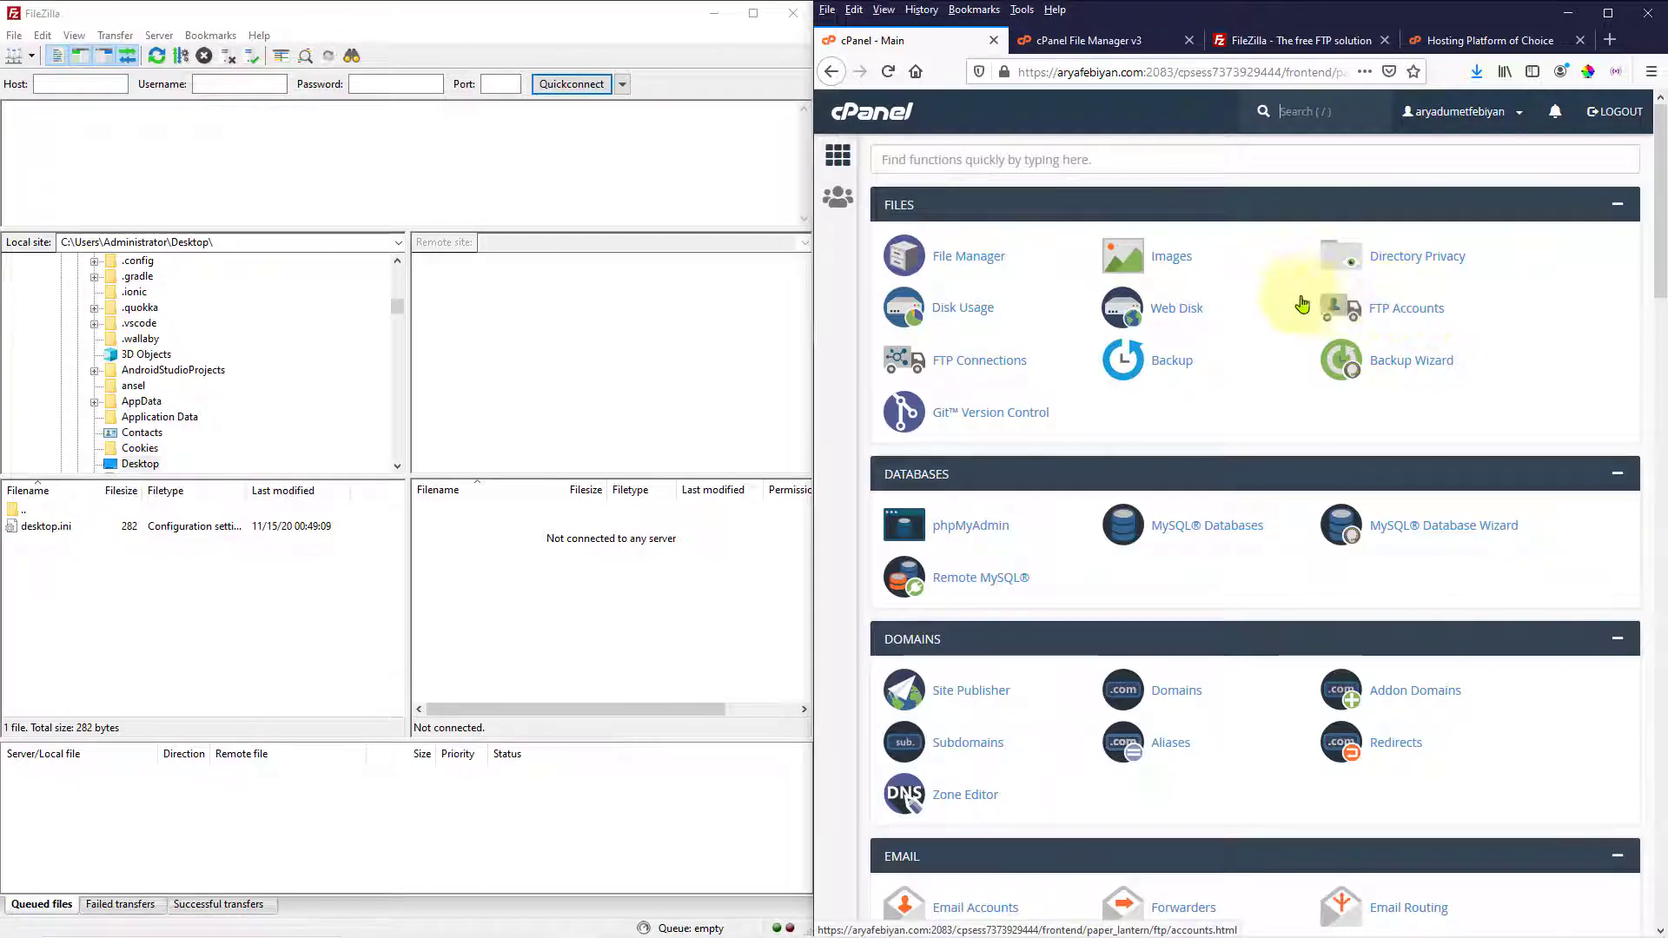
pyautogui.click(347, 160)
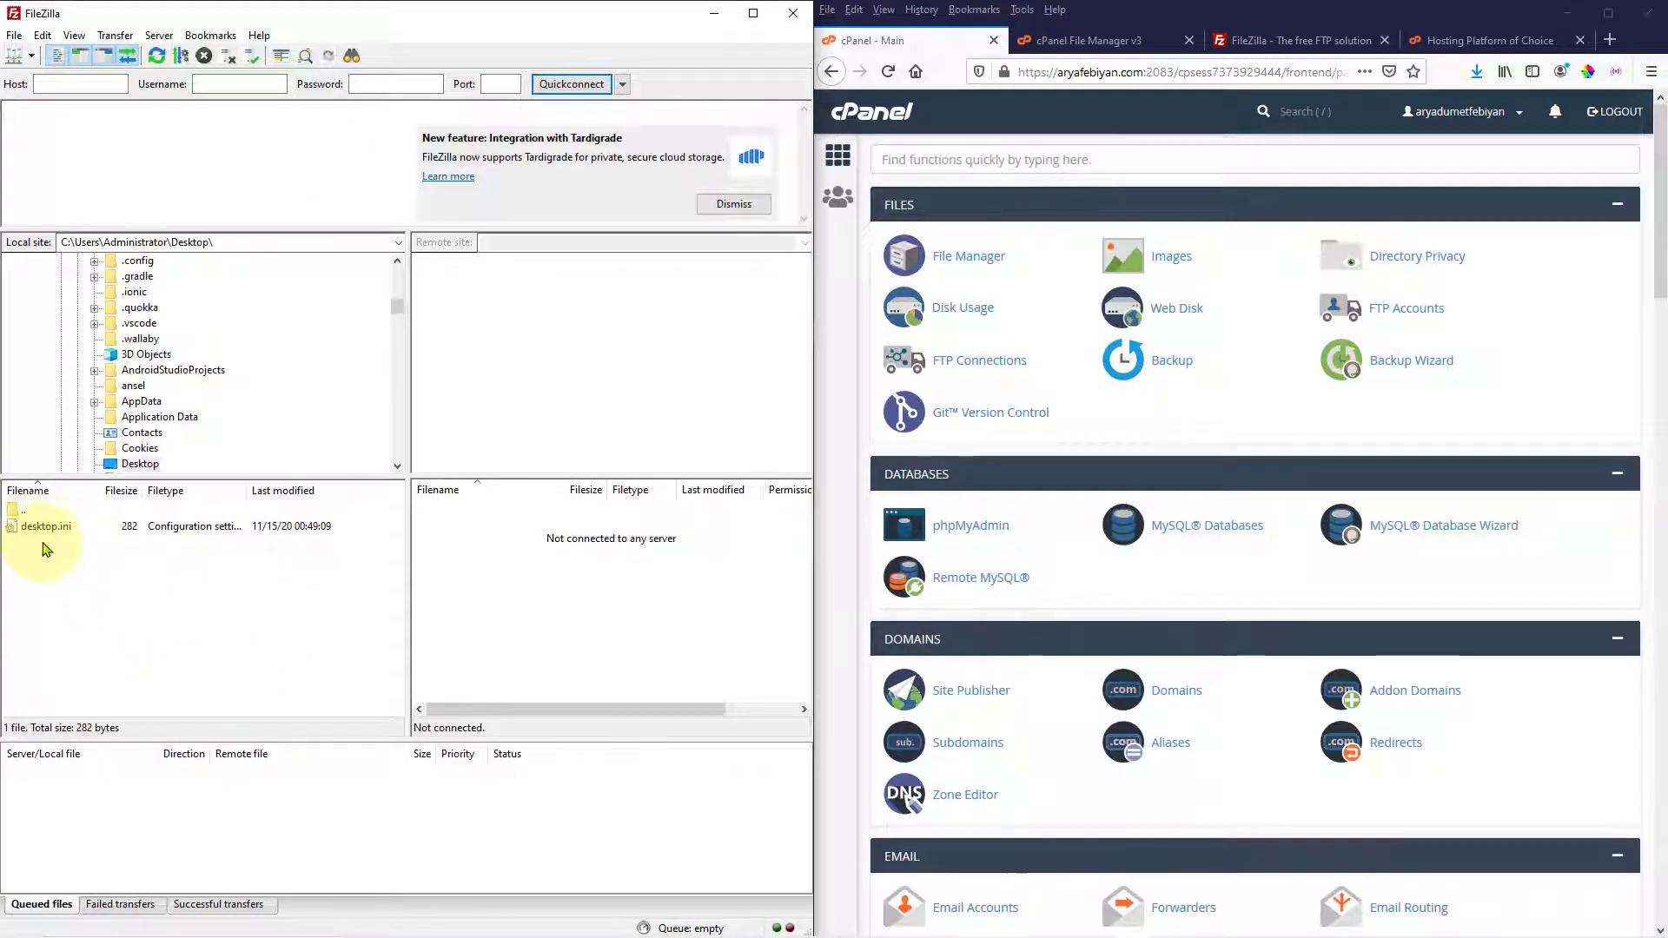
# Create a local Desktop folder named 'testing' in FileZilla's local file list
pyautogui.rightClick(112, 598)
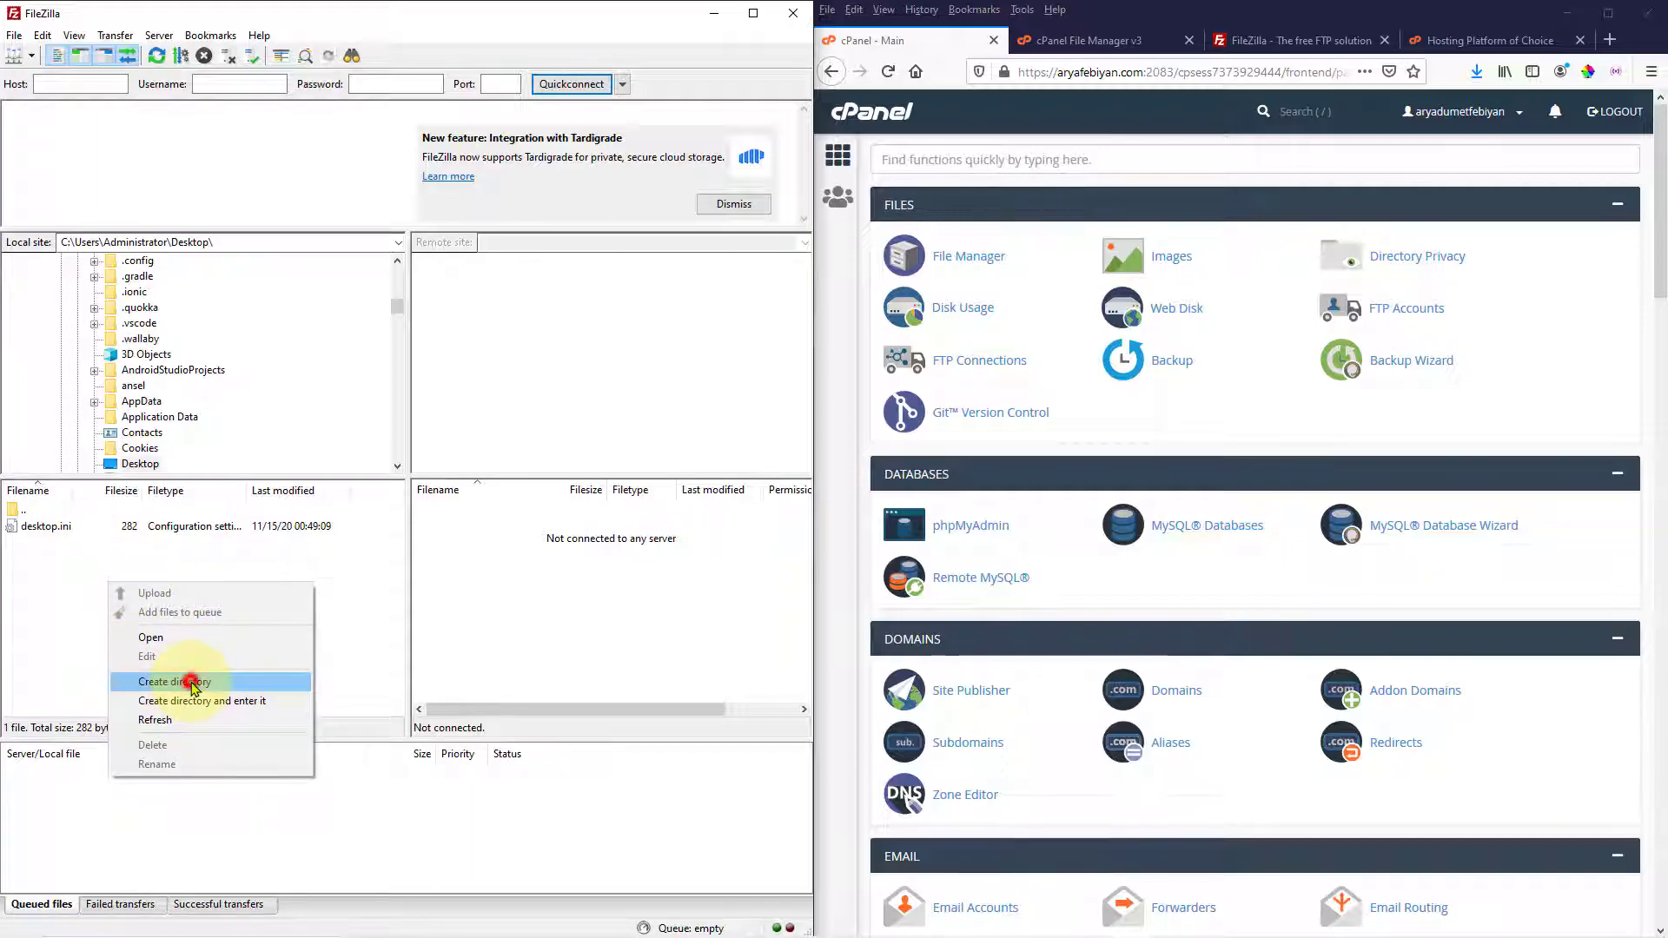
pyautogui.click(193, 684)
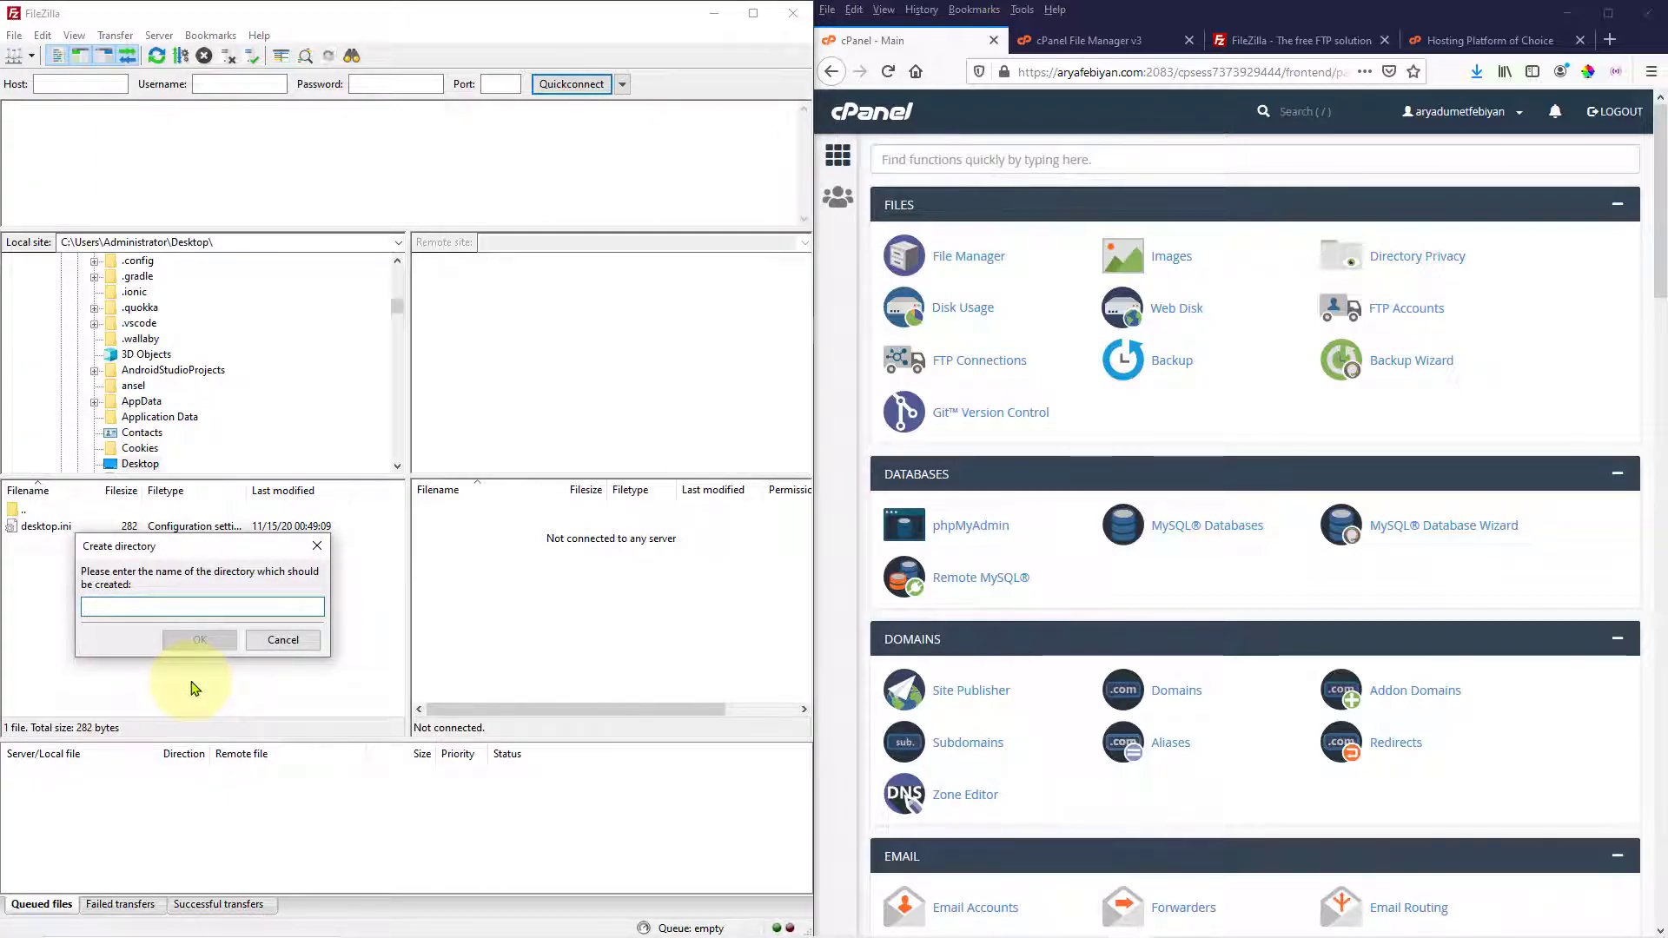
pyautogui.write('testing')
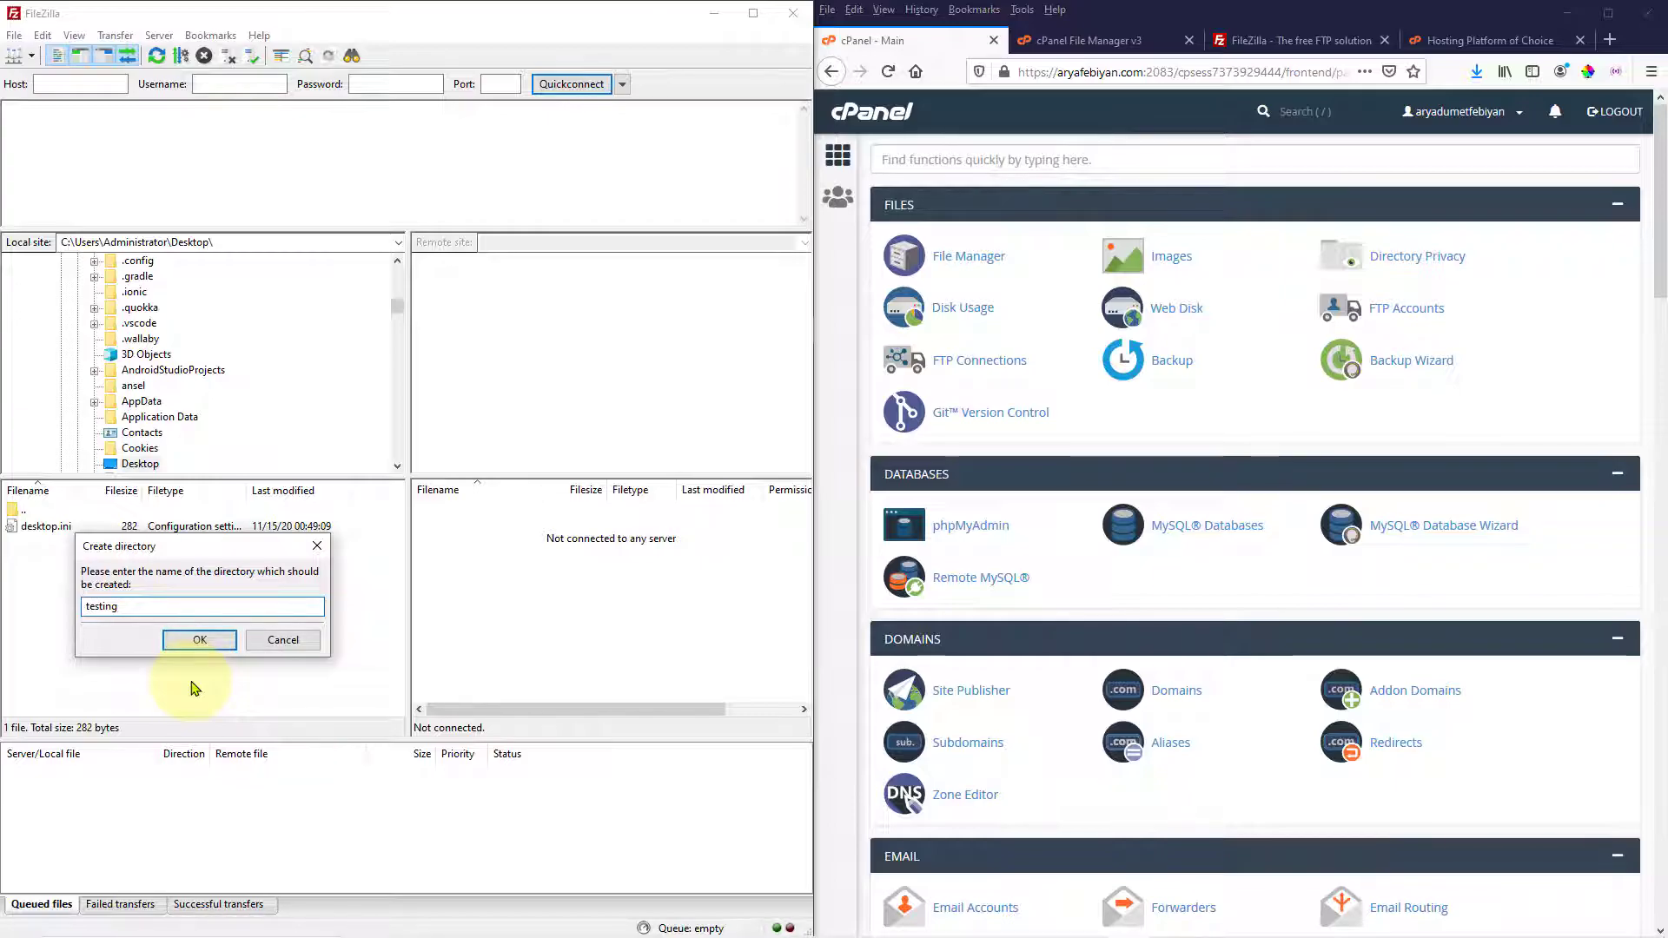
pyautogui.click(208, 639)
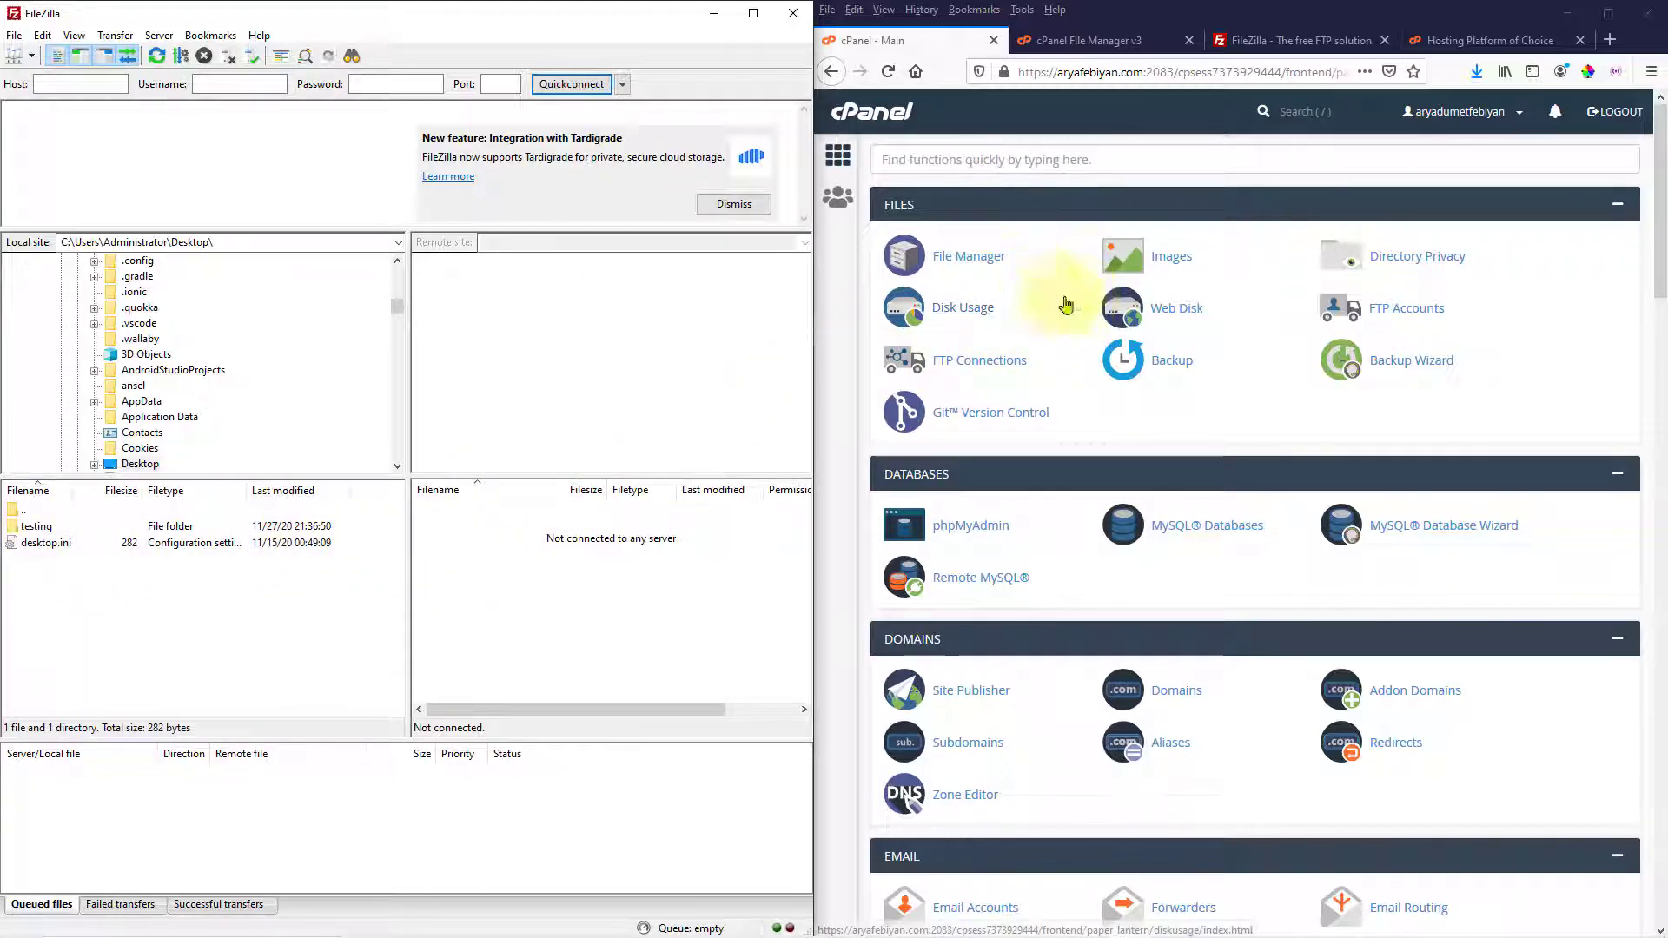
pyautogui.click(1356, 311)
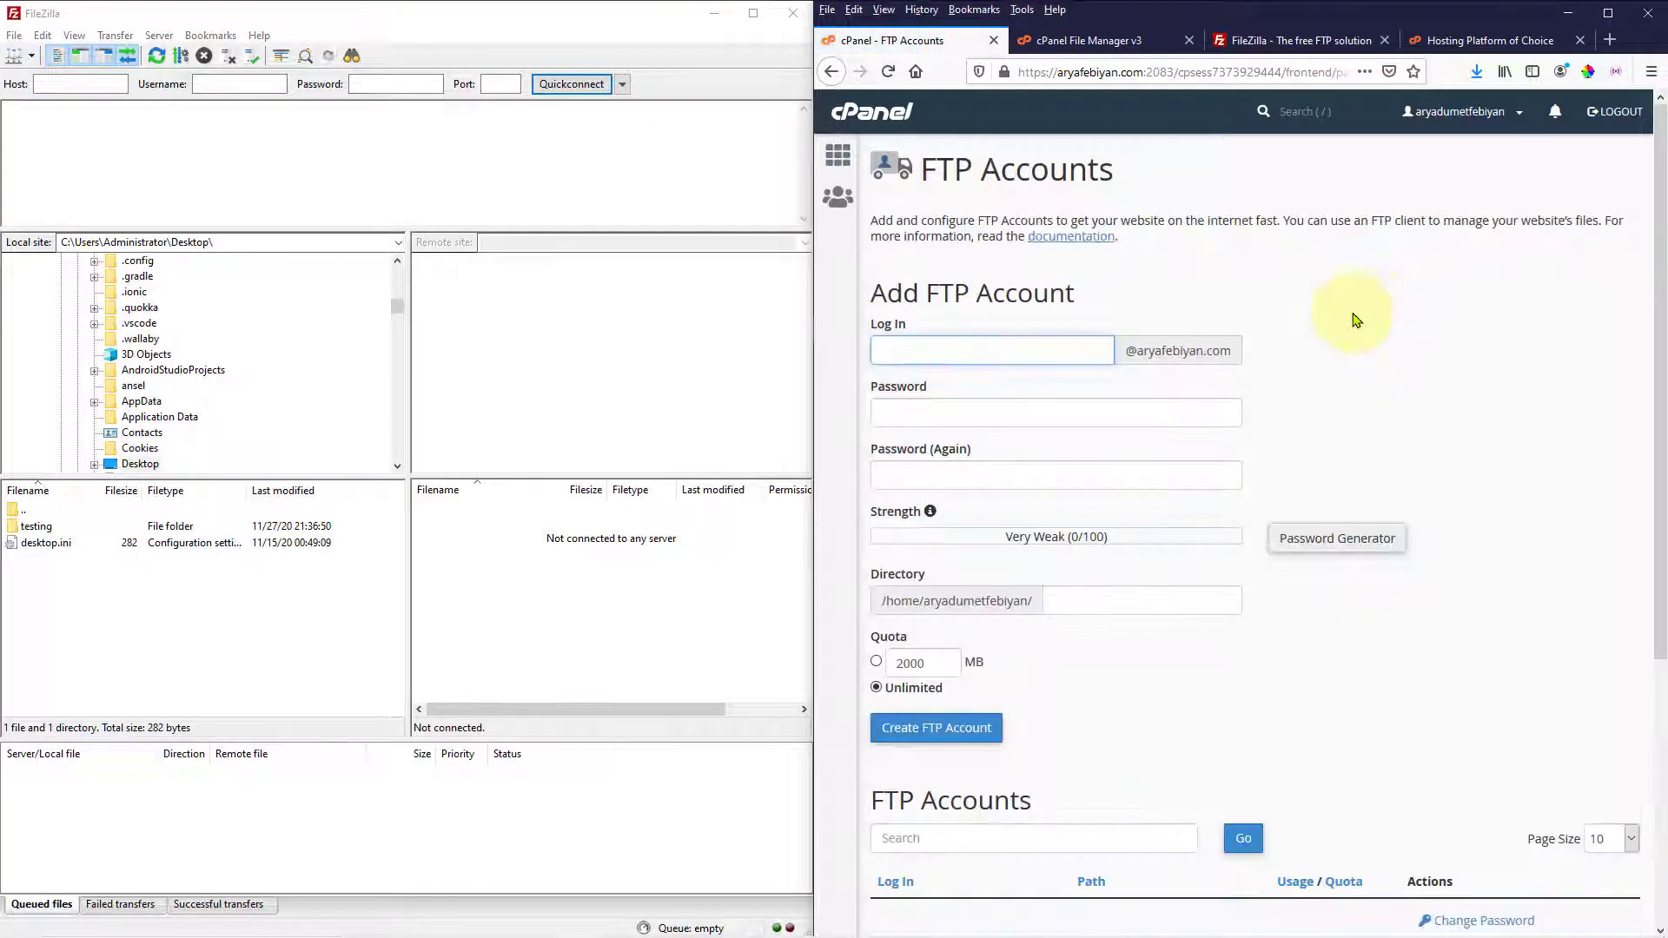
# Focus the Log In field of cPanel's Add FTP Account form
pyautogui.click(886, 342)
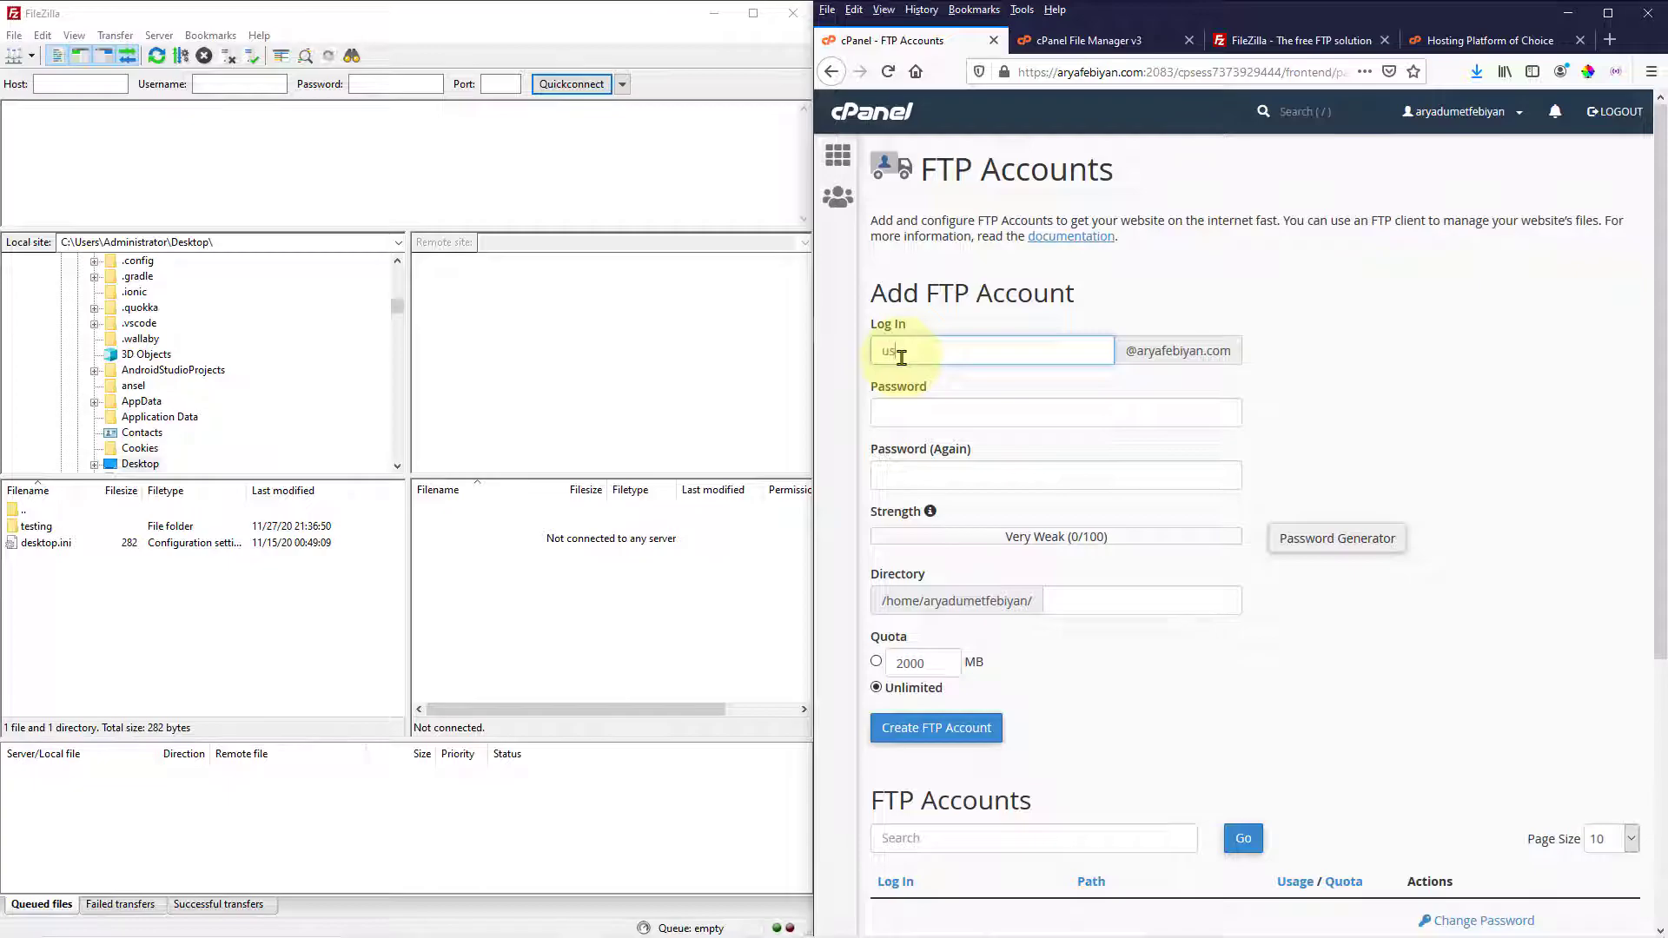
# Complete the login as user1, then generate, copy and apply a strong random password
pyautogui.write('1')
pyautogui.click(1333, 540)
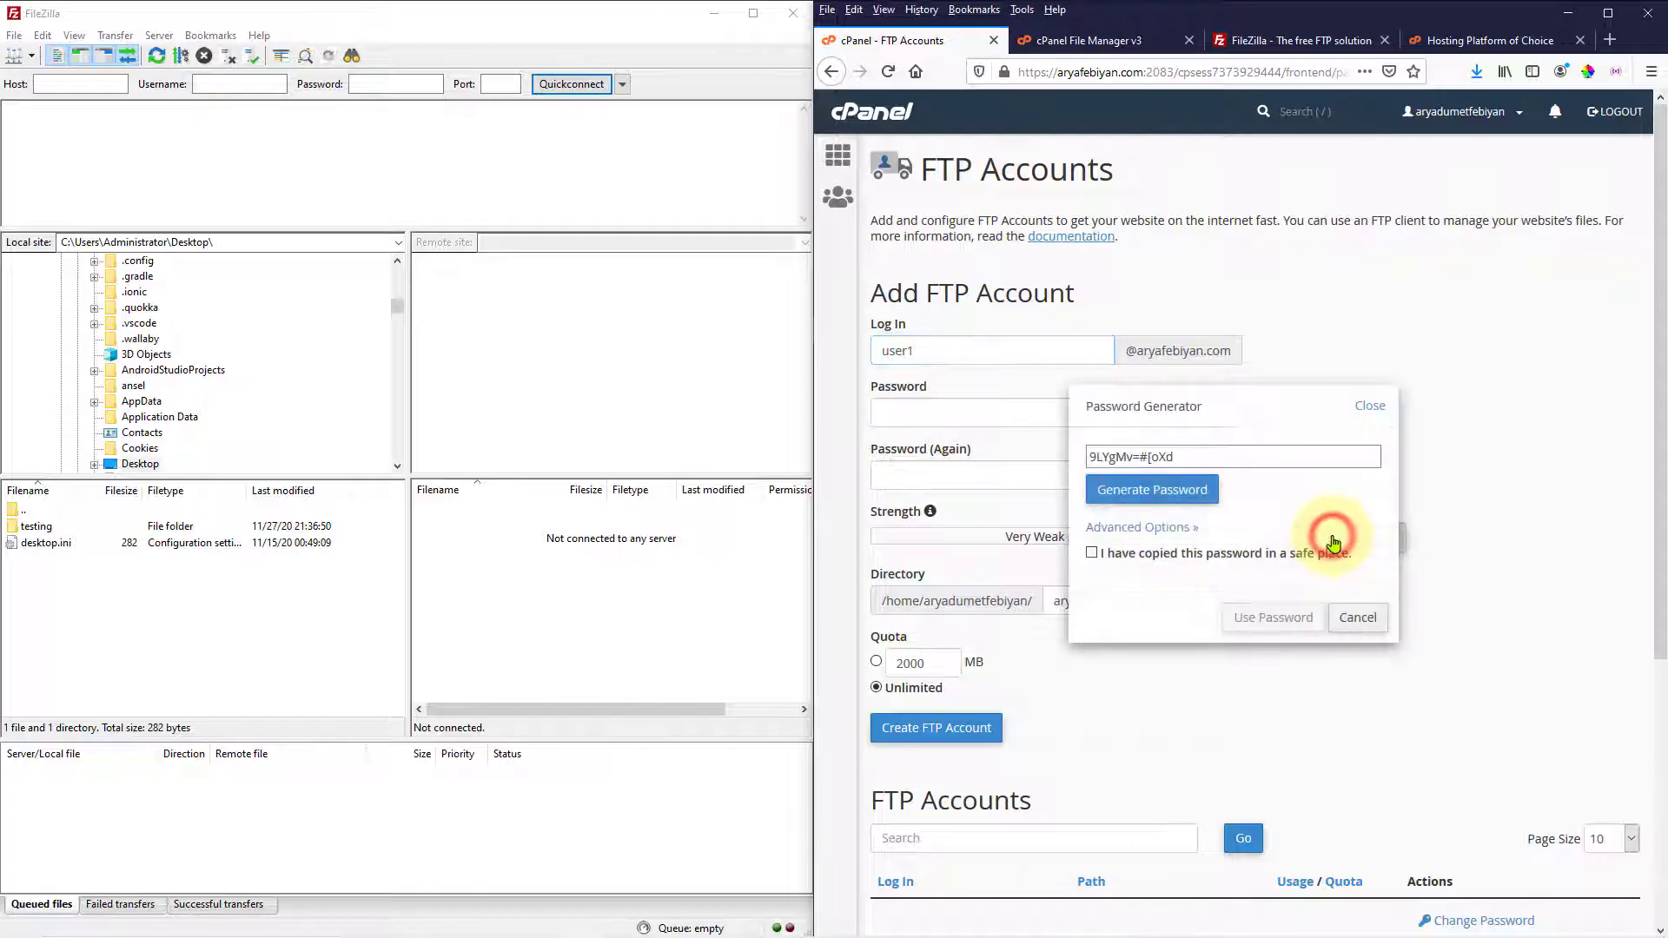
pyautogui.tripleClick(1187, 458)
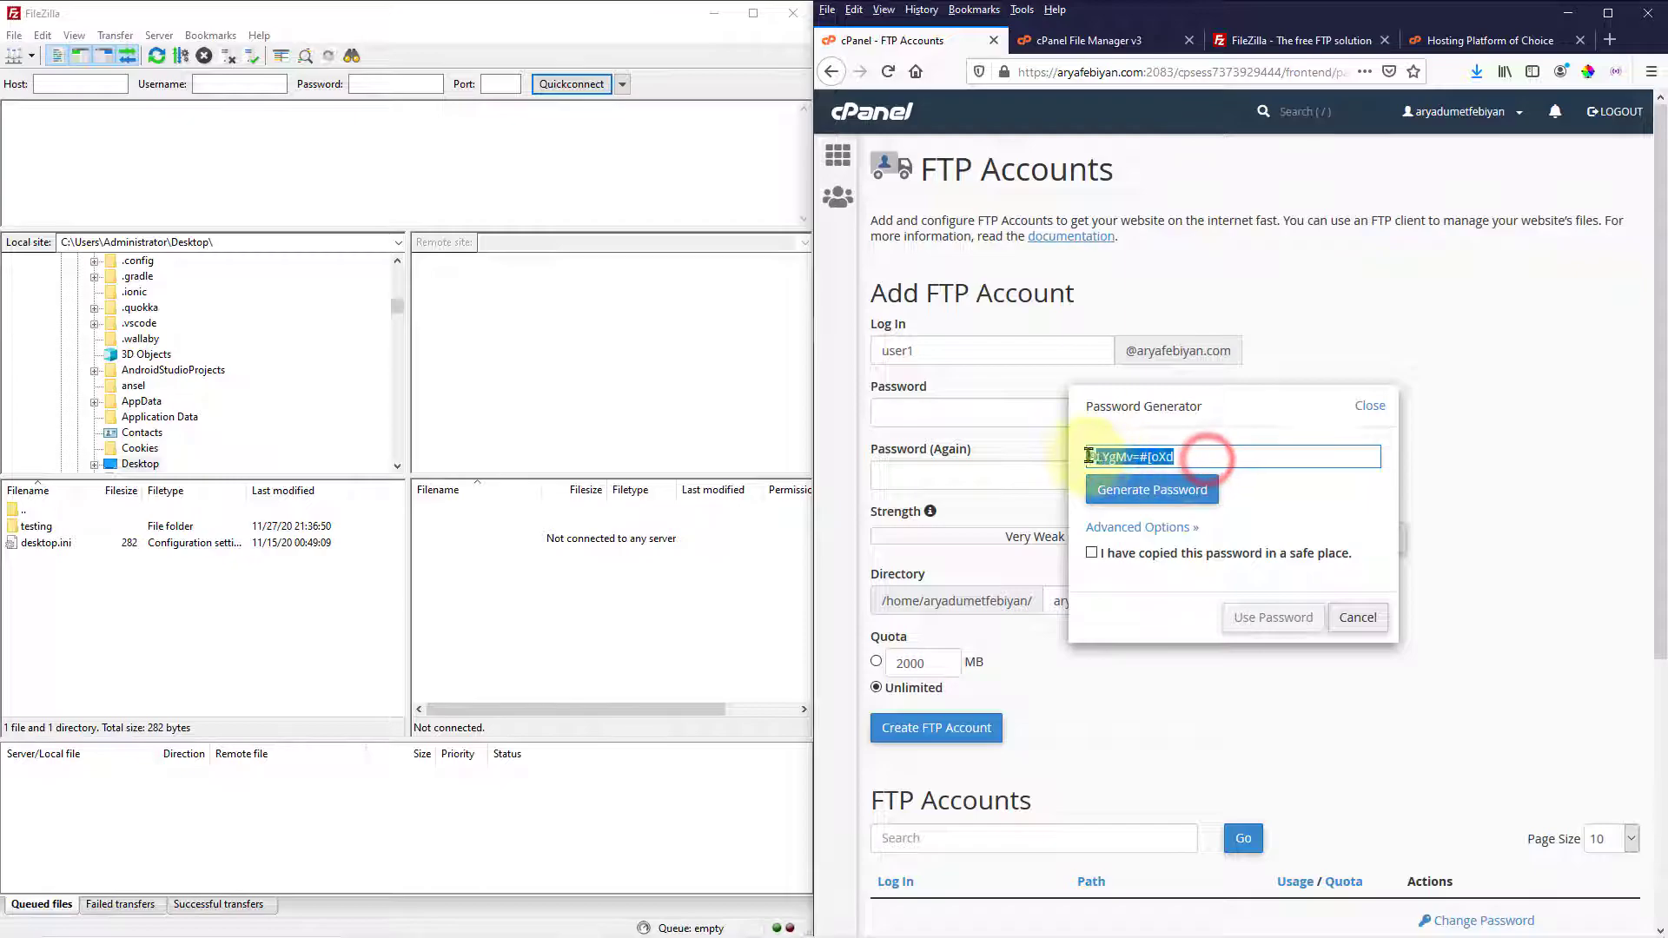
pyautogui.rightClick(1143, 460)
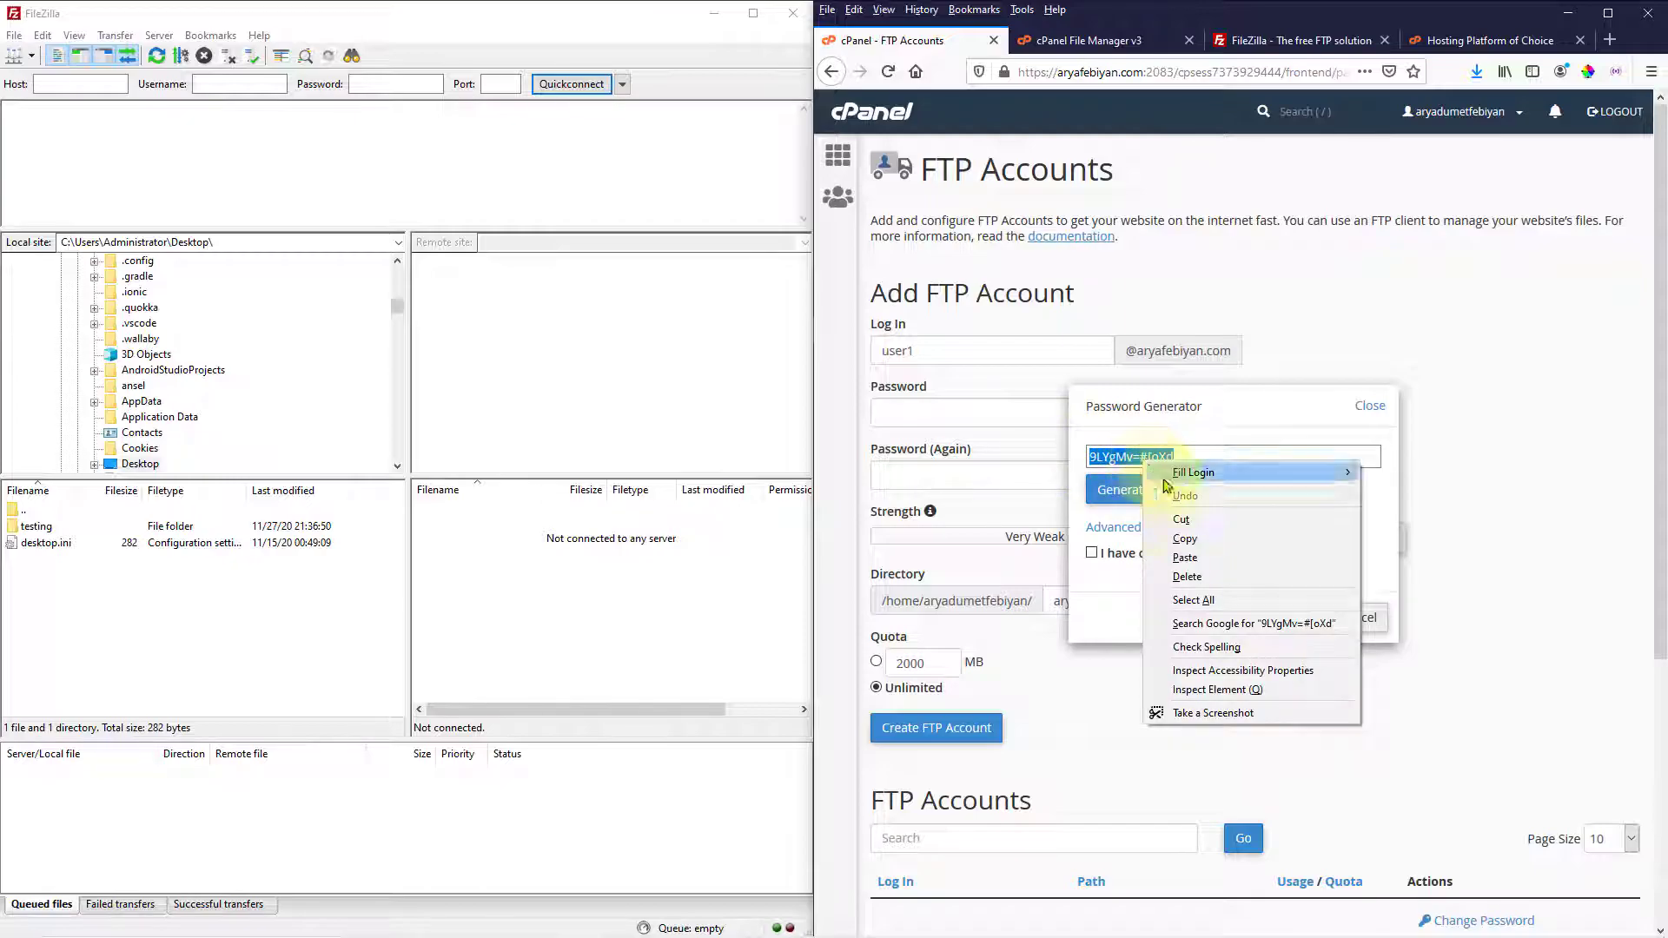
pyautogui.click(1184, 539)
pyautogui.click(1102, 553)
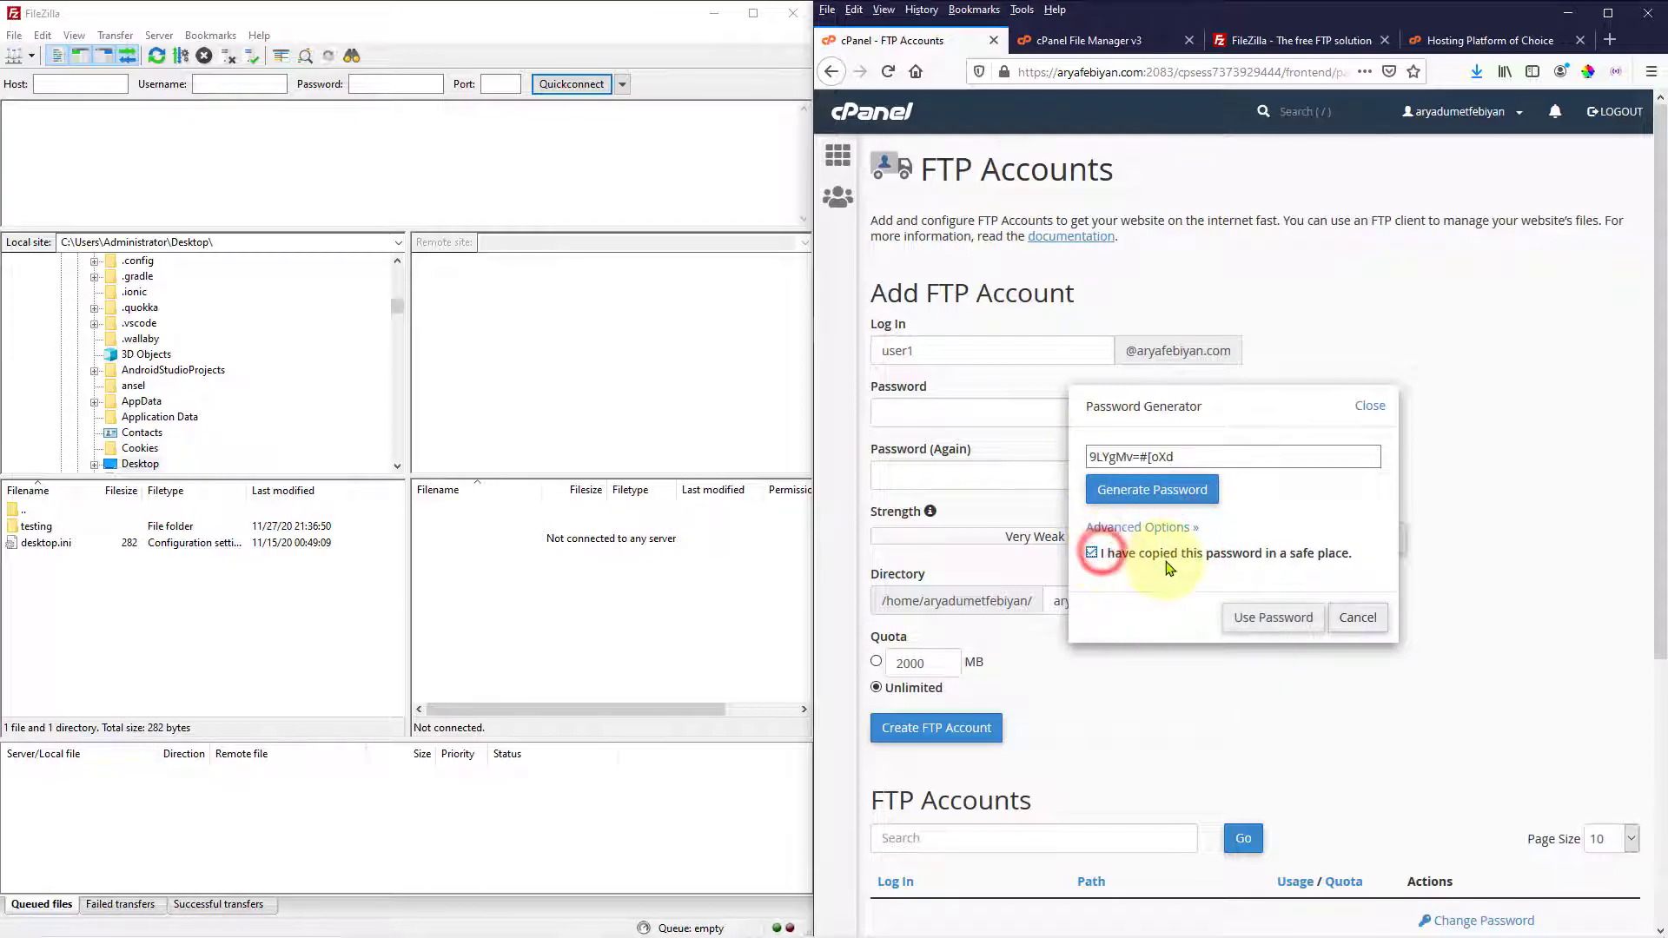
pyautogui.click(1273, 624)
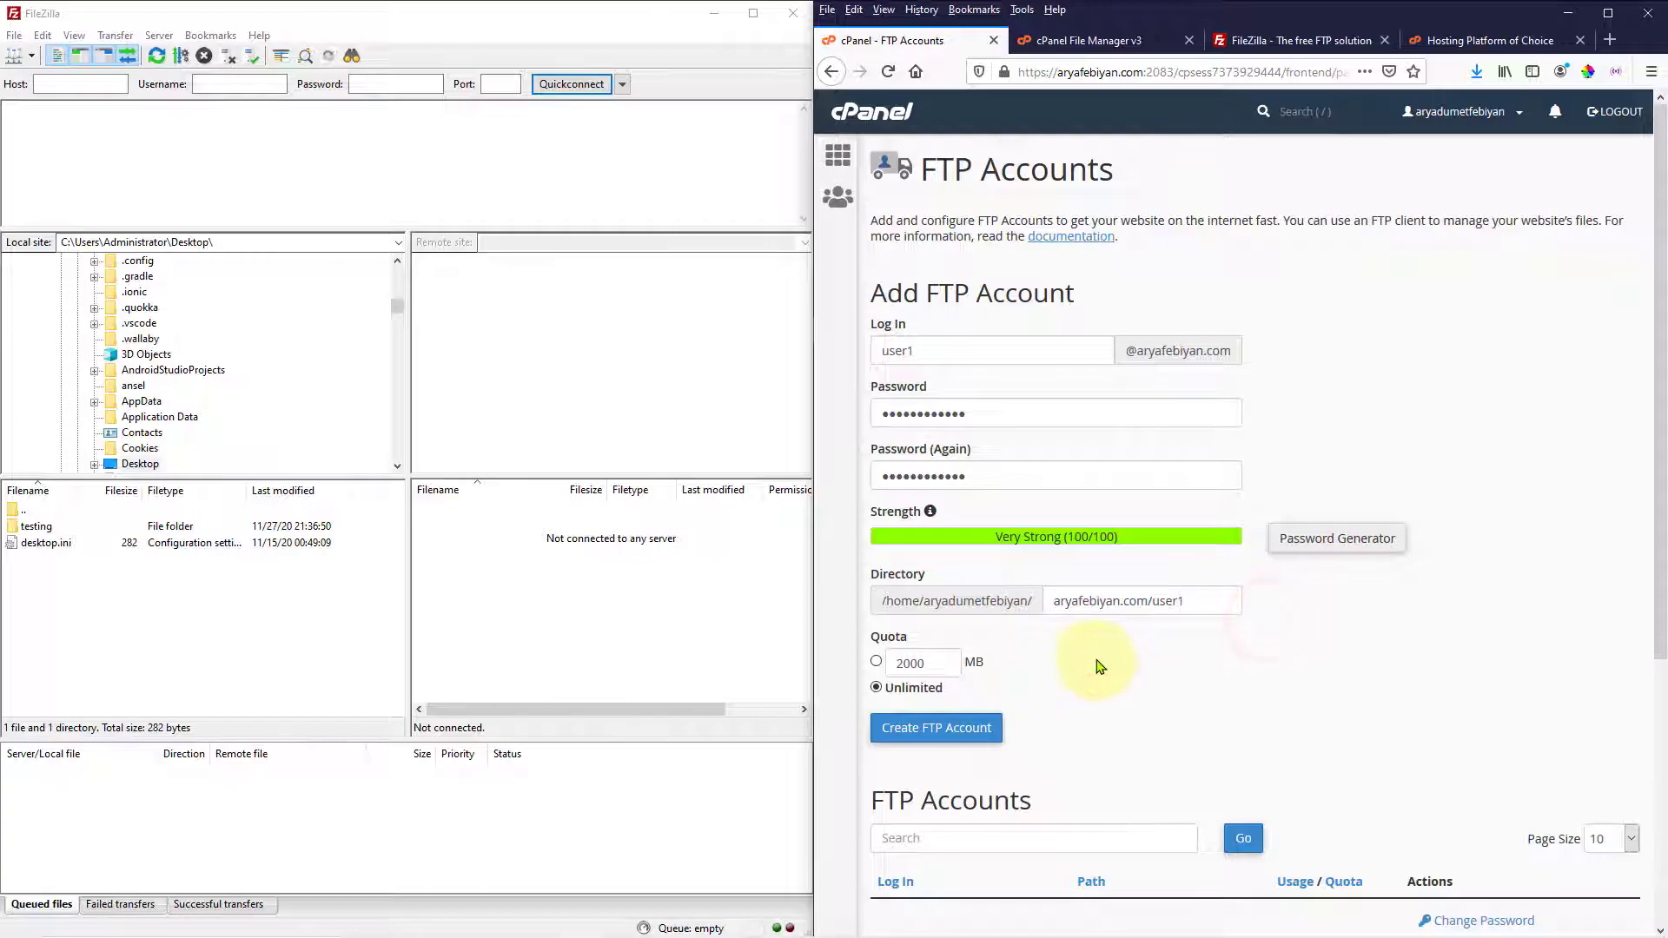
# Set the directory to public_html/how-to-create-a-ftp-account and the quota to Unlimited
pyautogui.moveTo(1207, 601); pyautogui.dragTo(1045, 597)
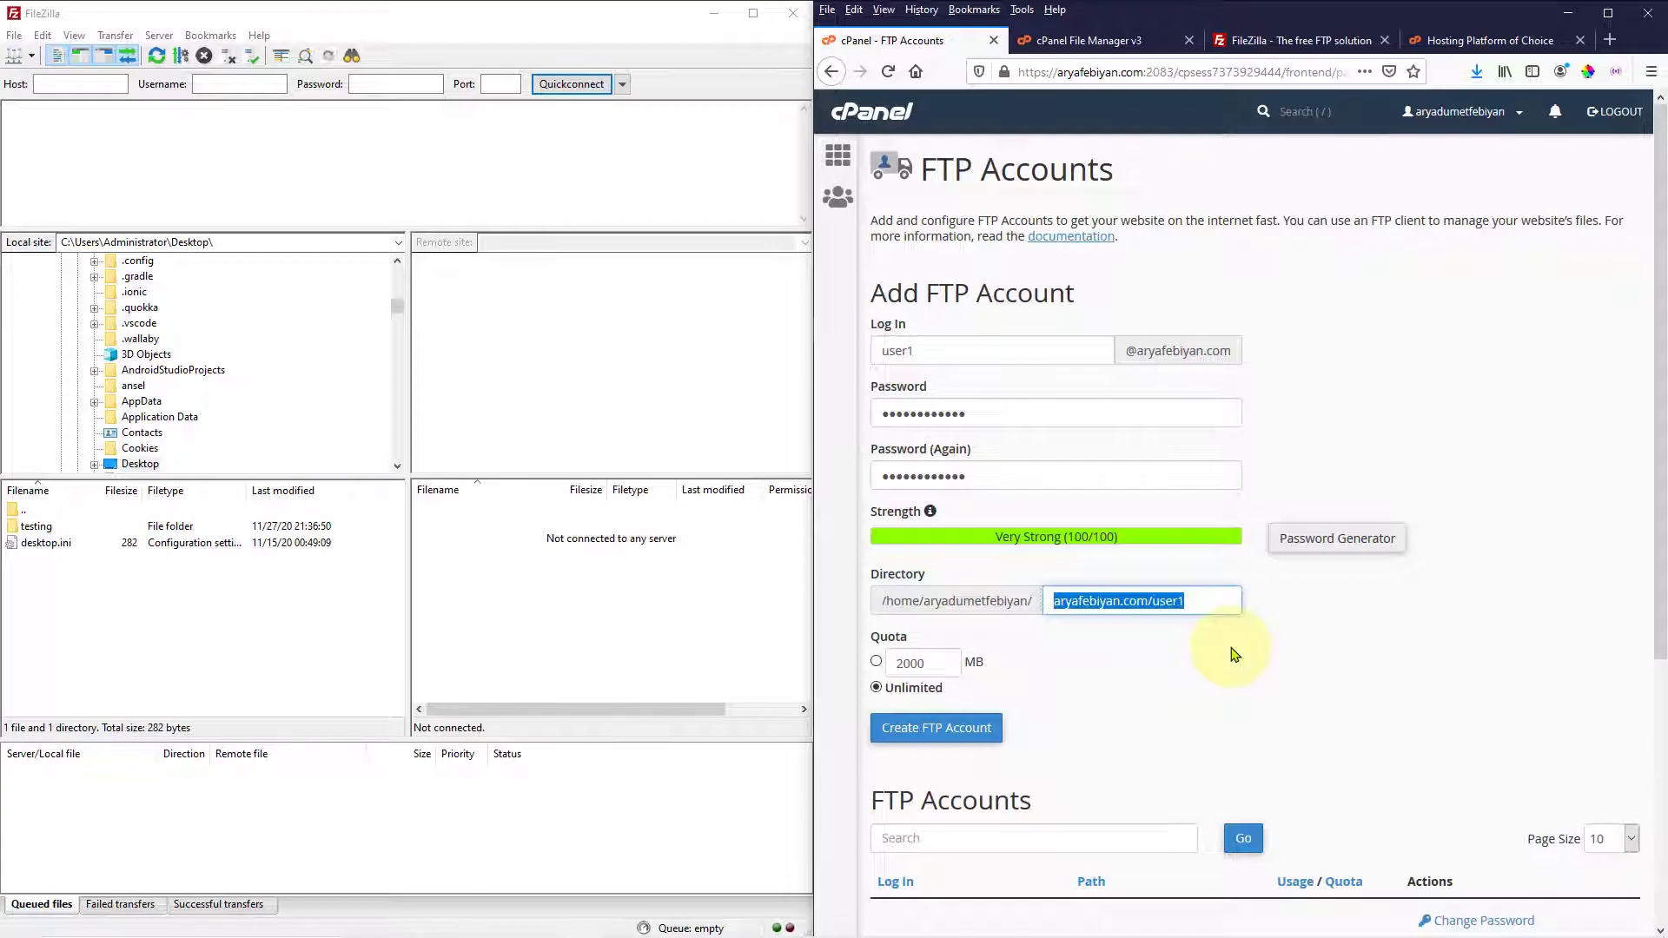
pyautogui.press('BackSpace')
pyautogui.write('public')
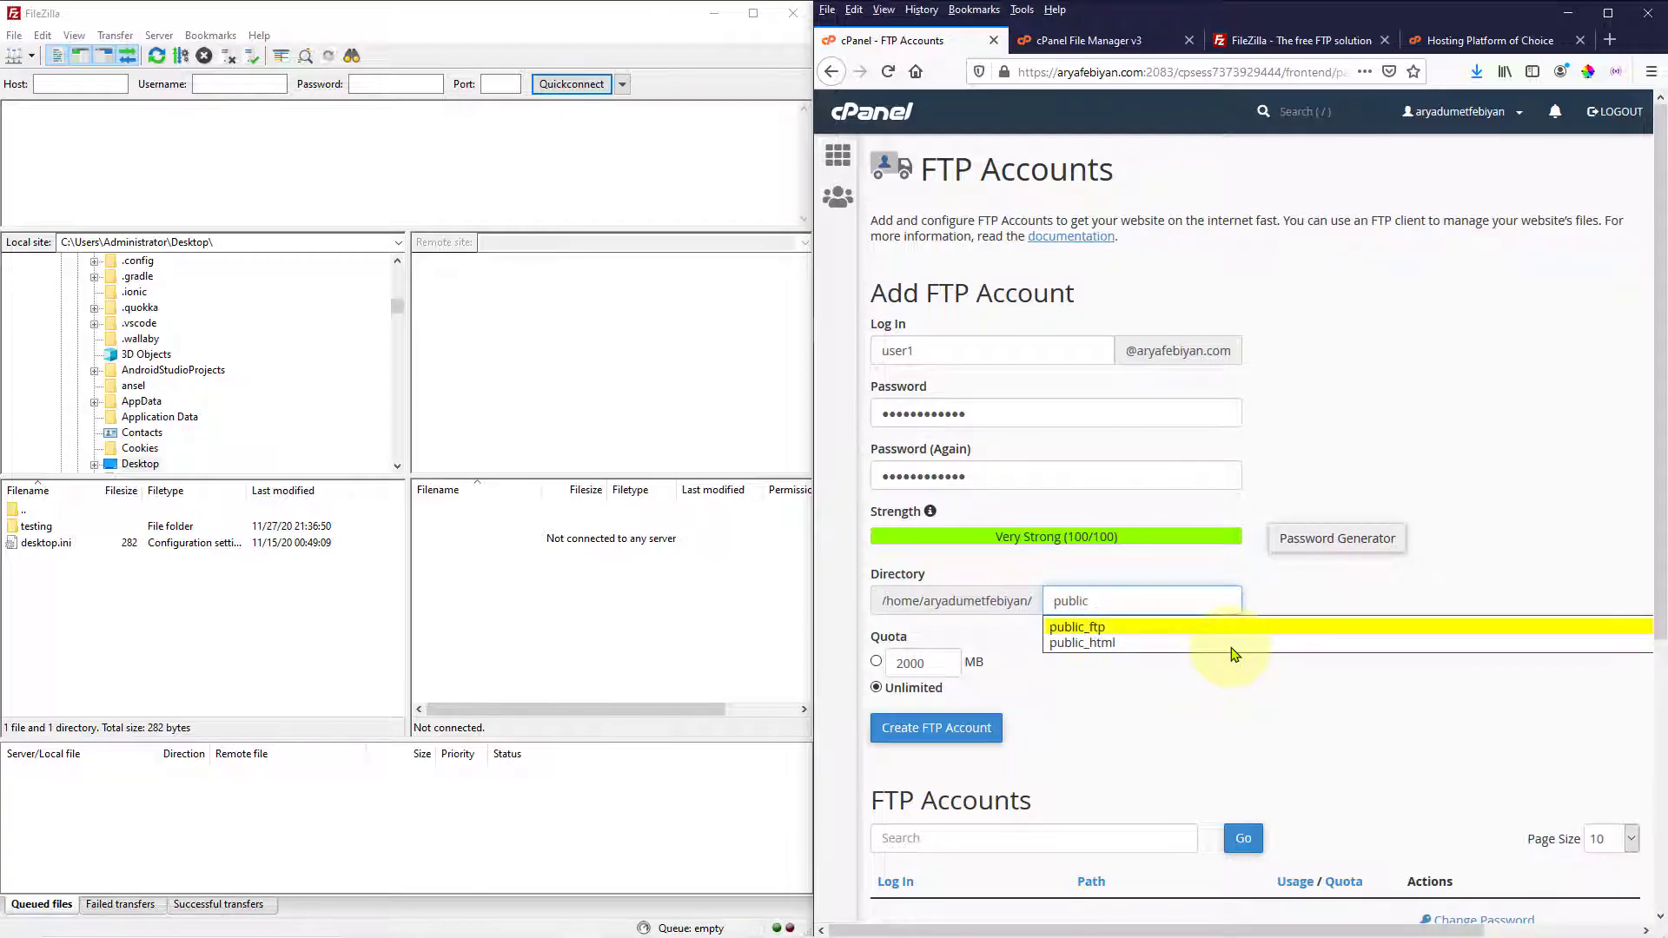
pyautogui.click(1086, 643)
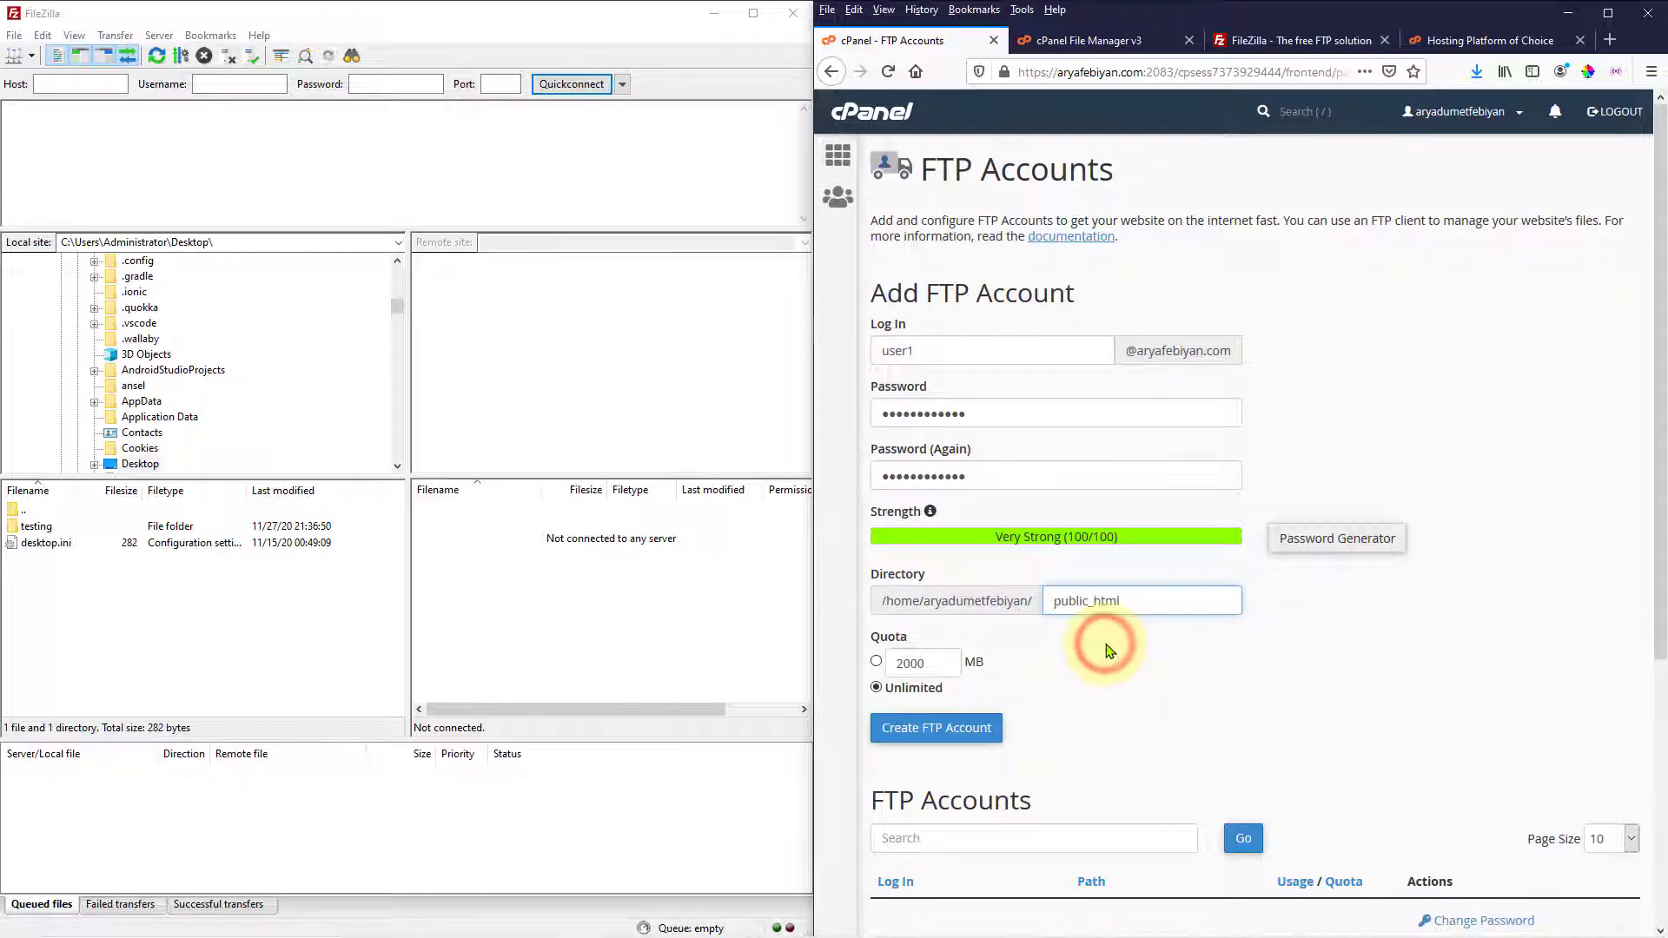
pyautogui.write('/how')
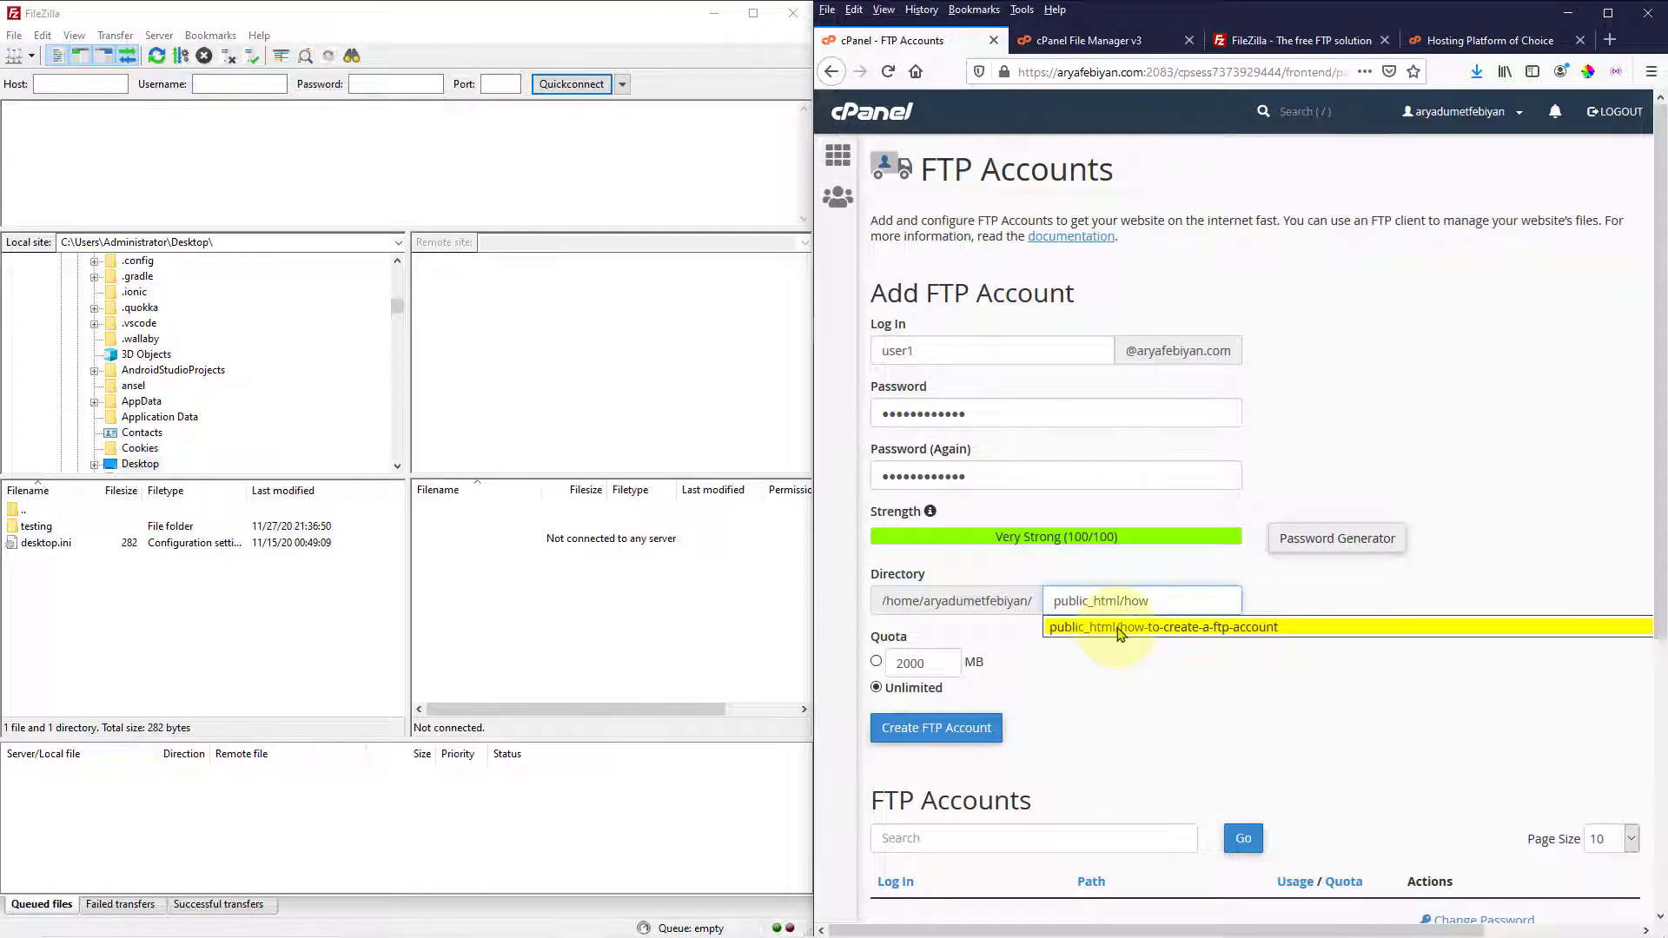
pyautogui.click(1118, 628)
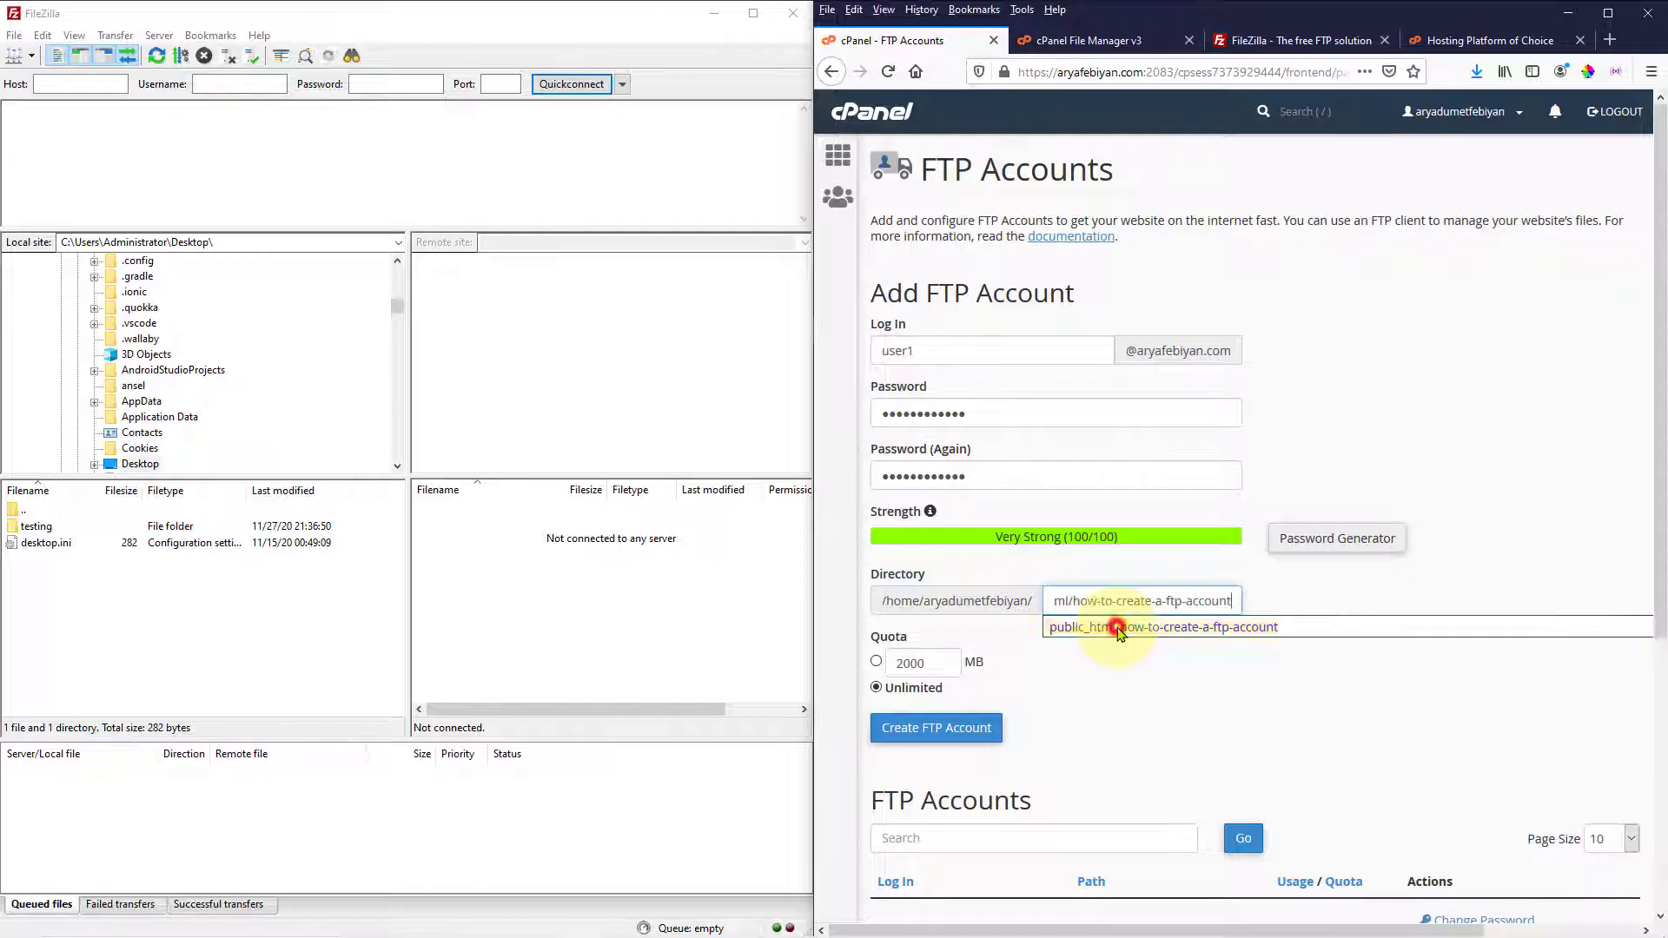
pyautogui.click(877, 662)
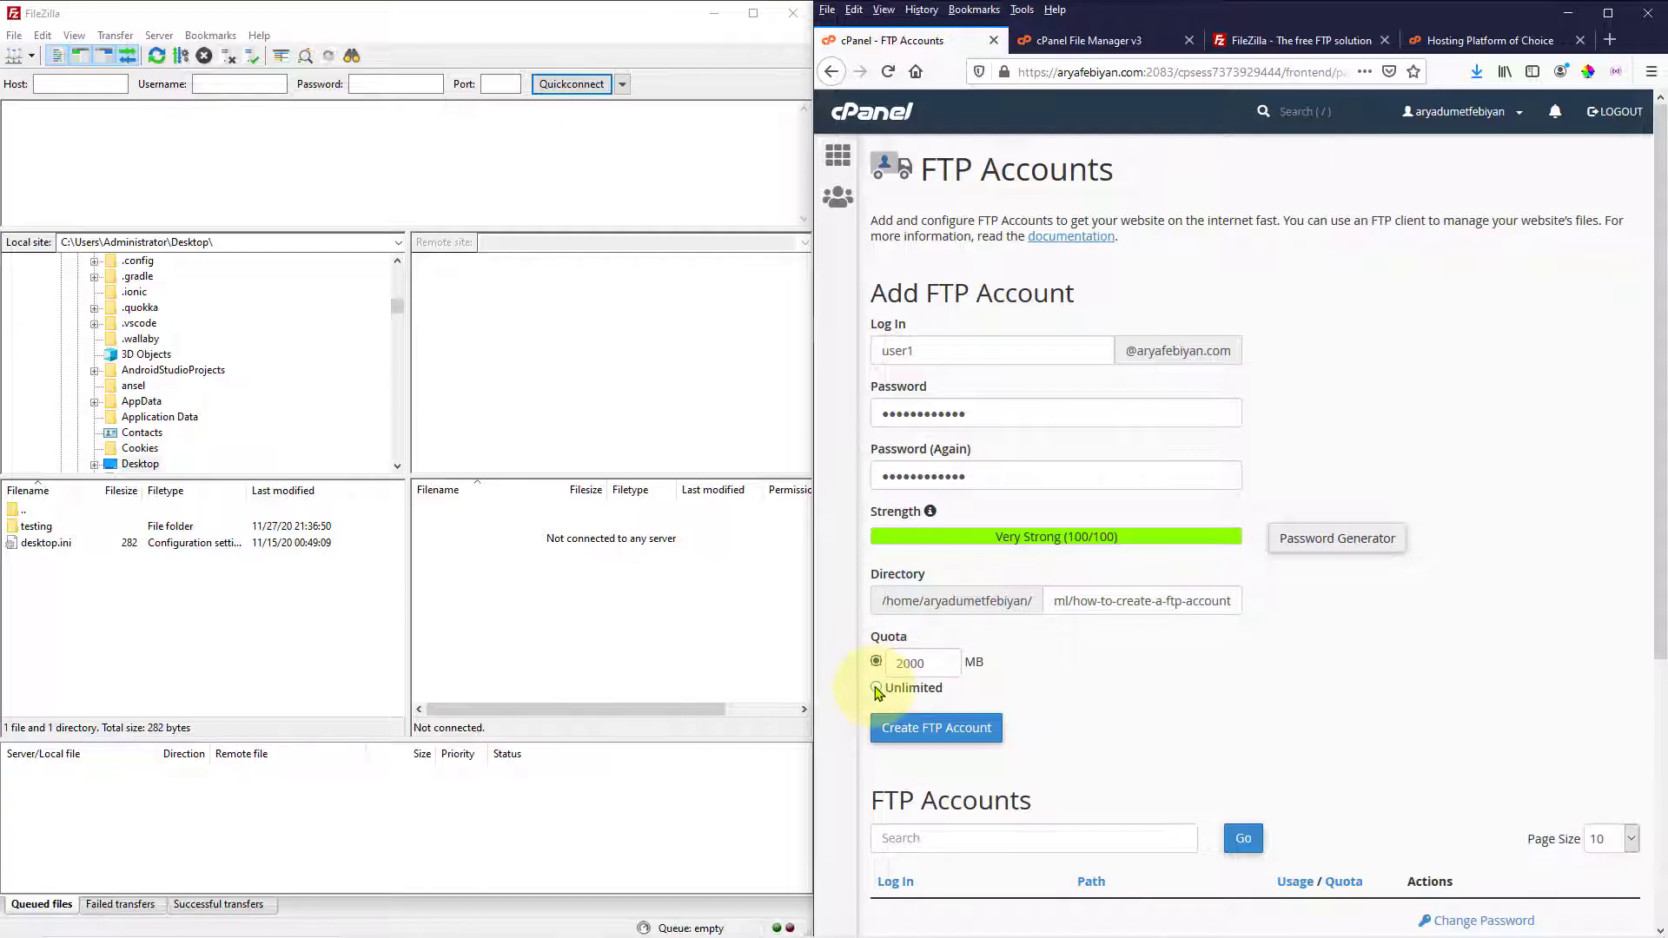
pyautogui.click(877, 689)
# Paste the copied password into FileZilla's Password field and enter host aryafebiyan.com
pyautogui.click(939, 722)
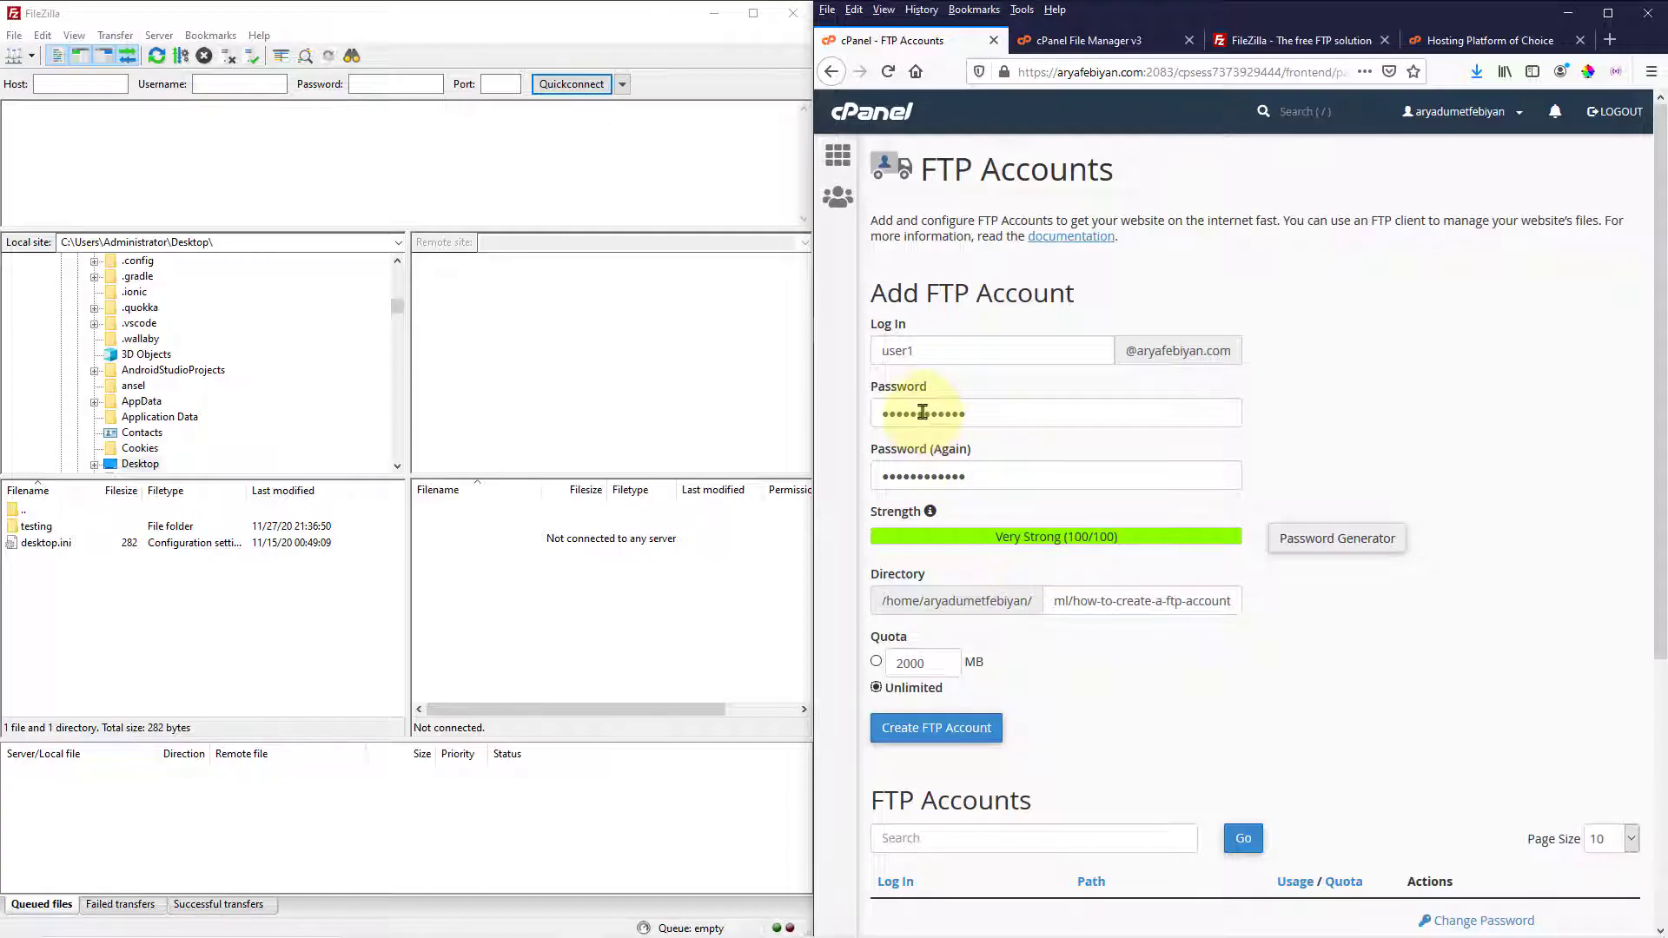
pyautogui.click(379, 78)
pyautogui.rightClick(376, 80)
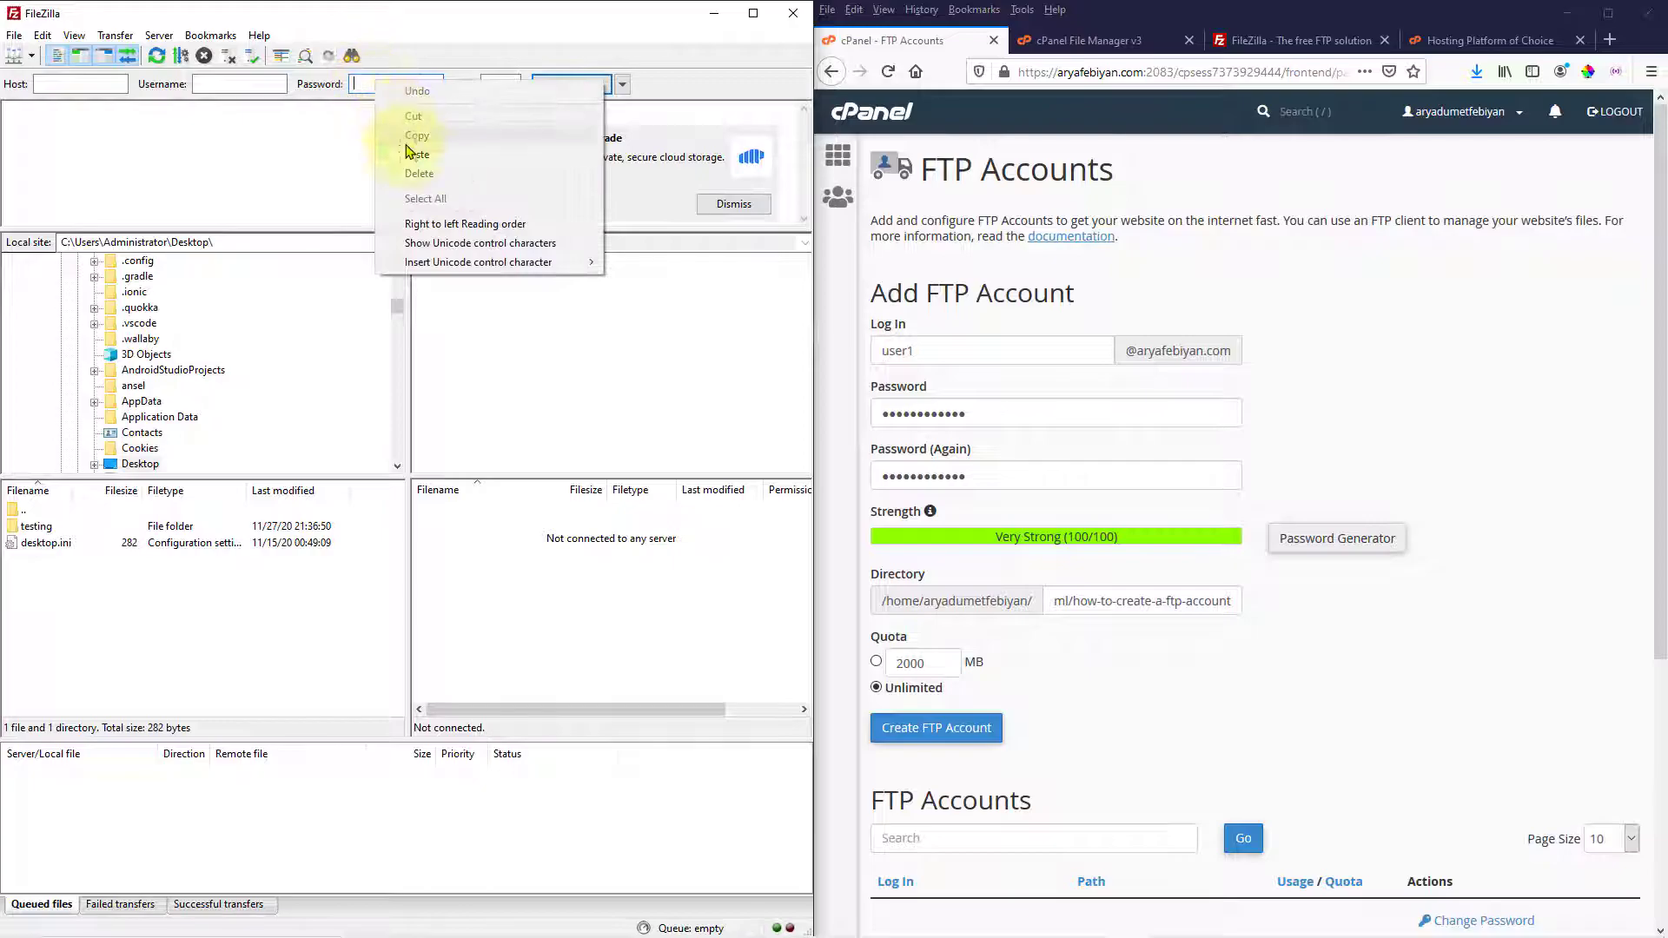
pyautogui.click(408, 154)
pyautogui.click(75, 84)
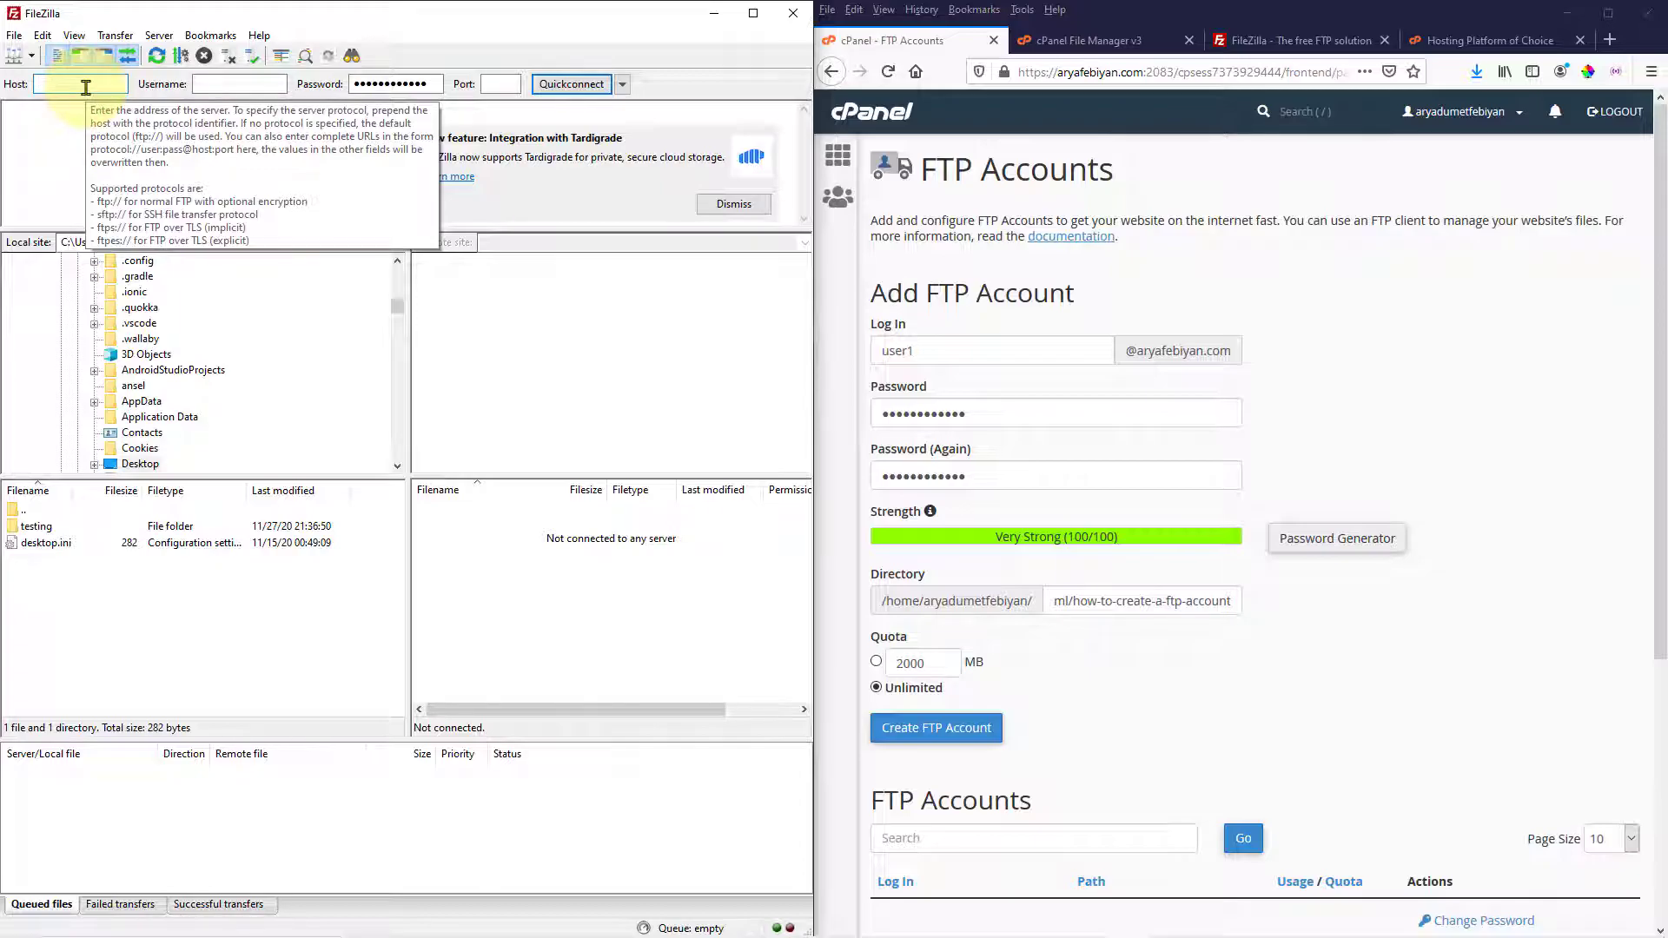
pyautogui.click(86, 85)
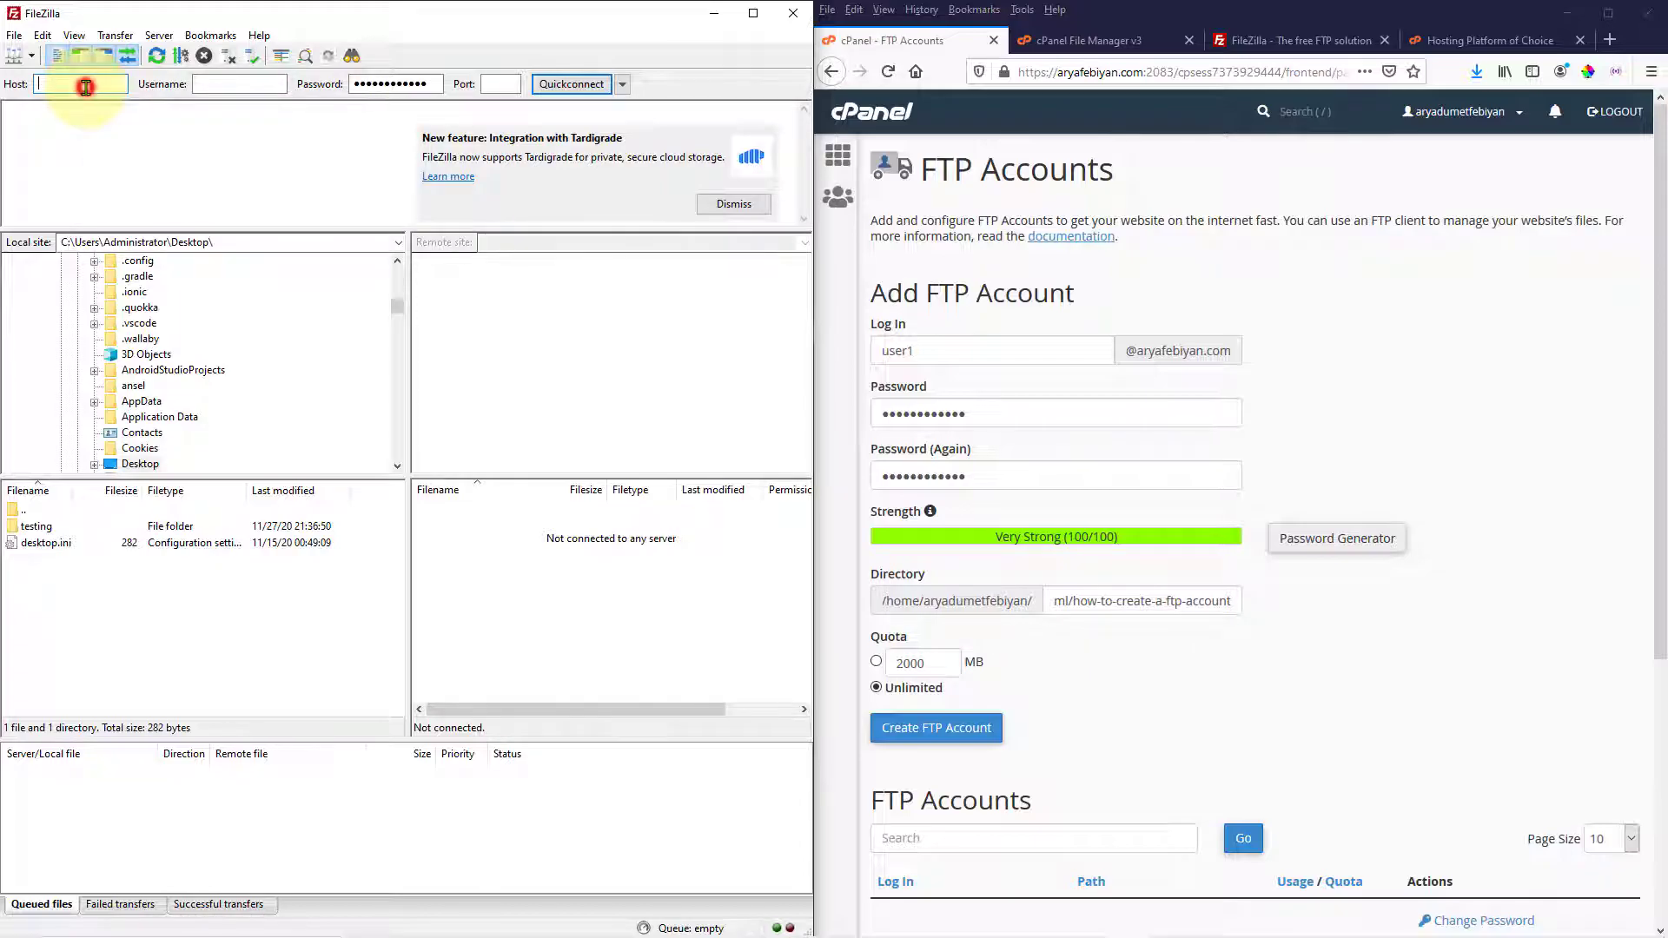
pyautogui.write('aryafebiyan.com')
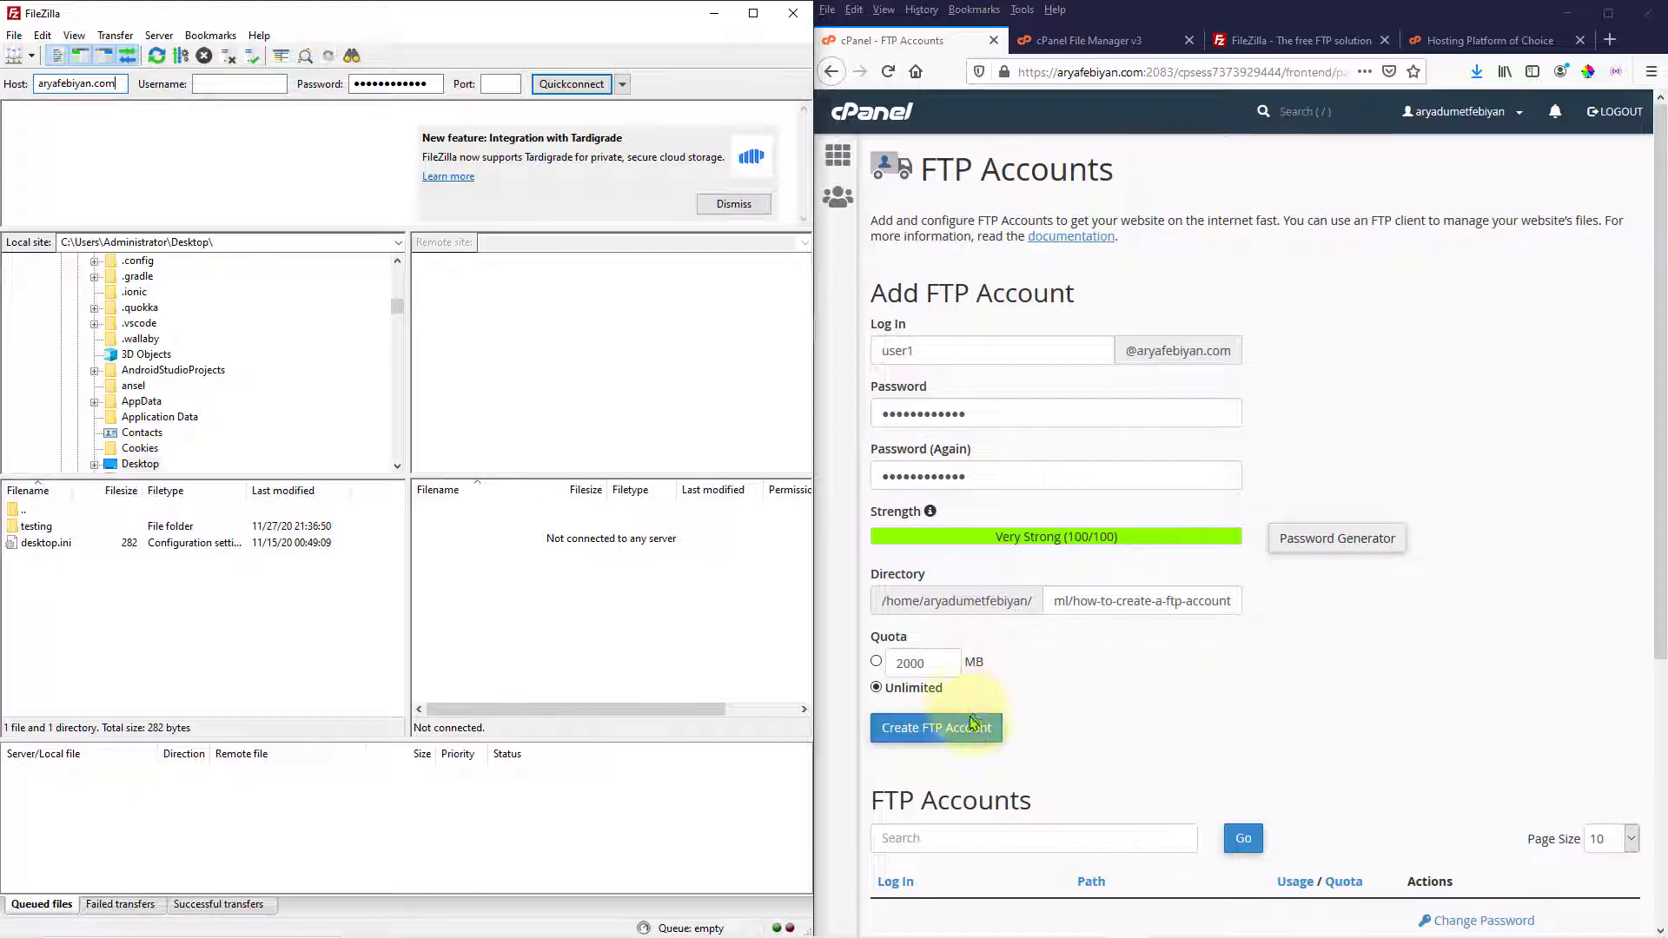
# Create the user1 FTP account and select its username in the Configure FTP Client settings
pyautogui.click(923, 737)
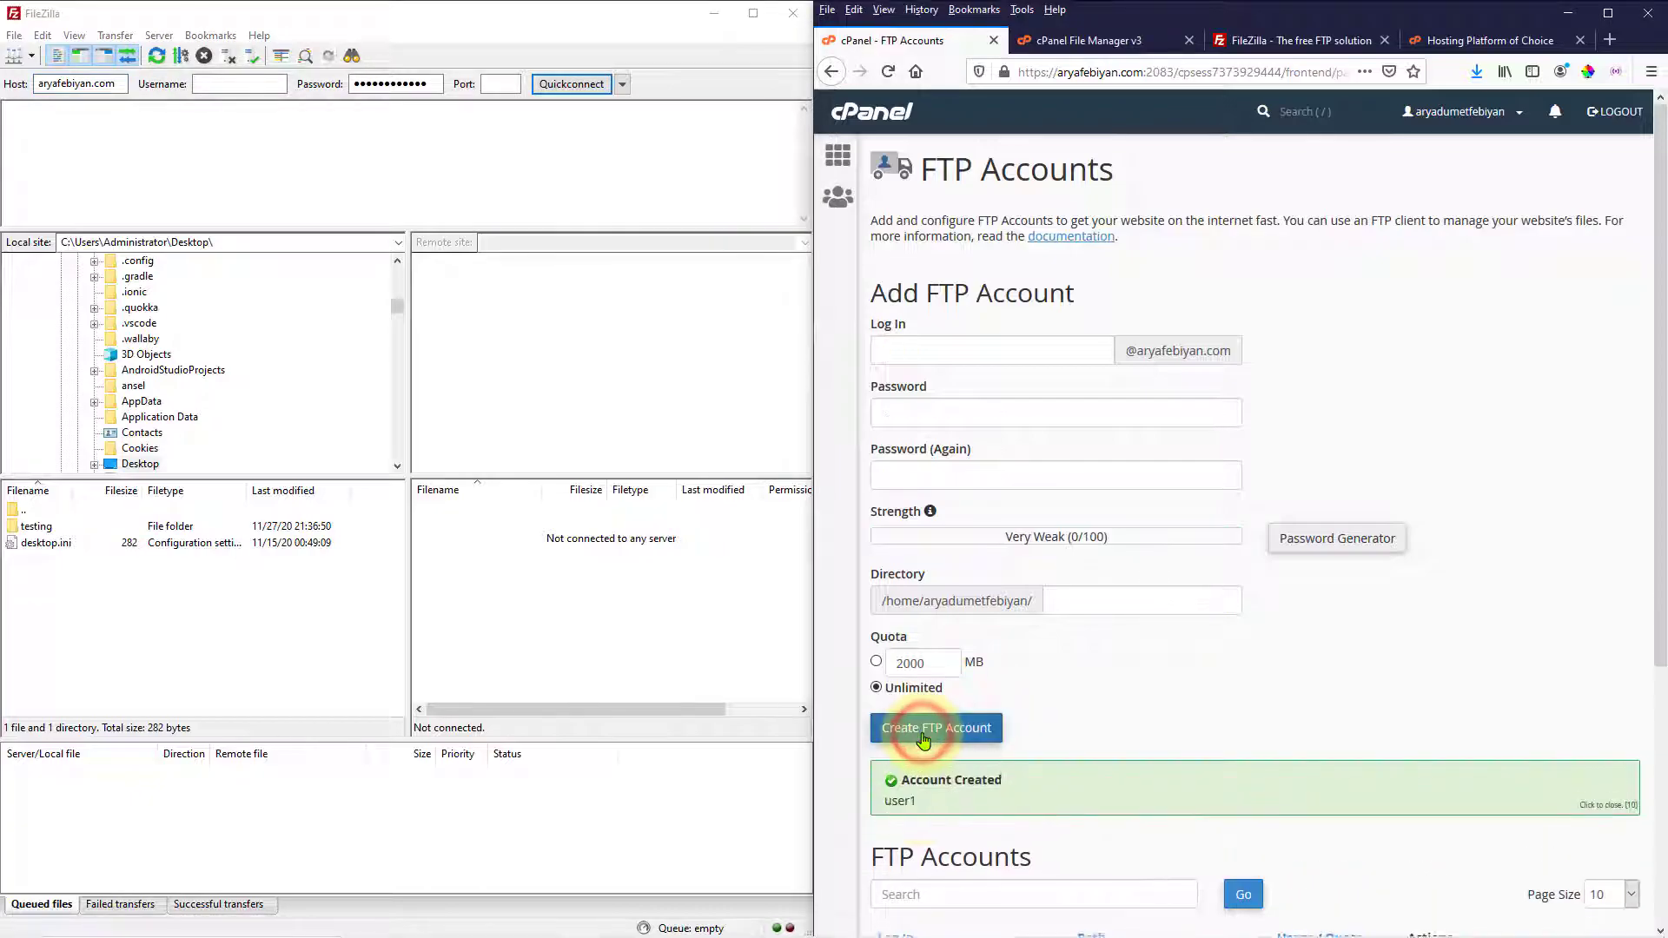
pyautogui.scroll(-4, 1219, 729)
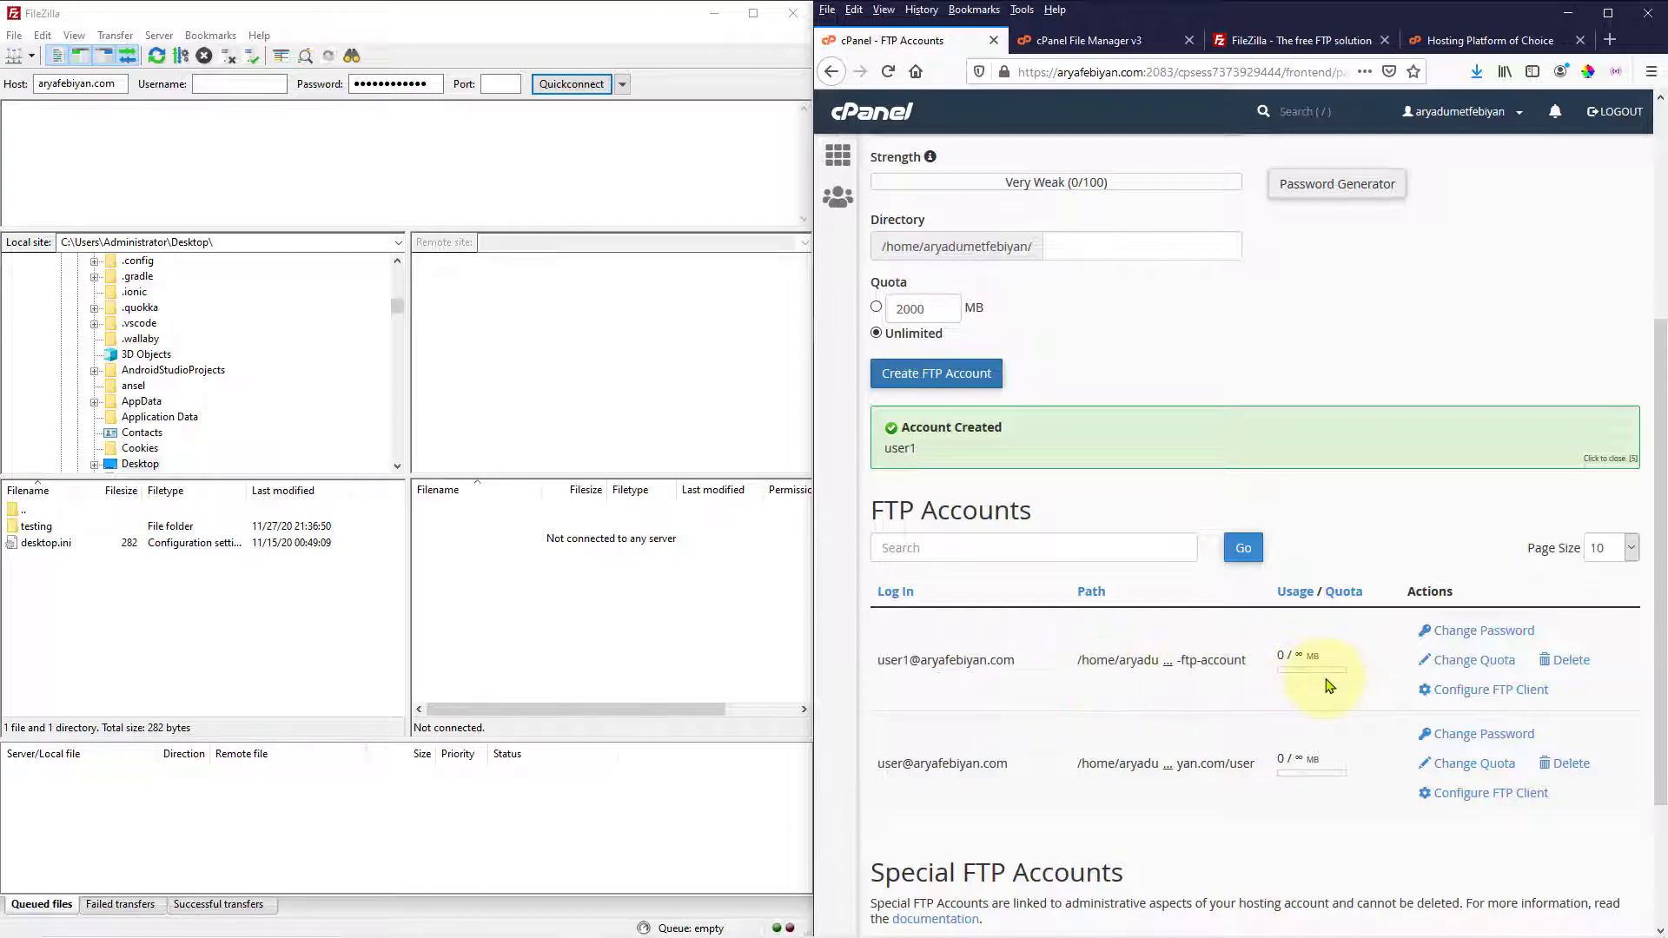
pyautogui.click(1491, 693)
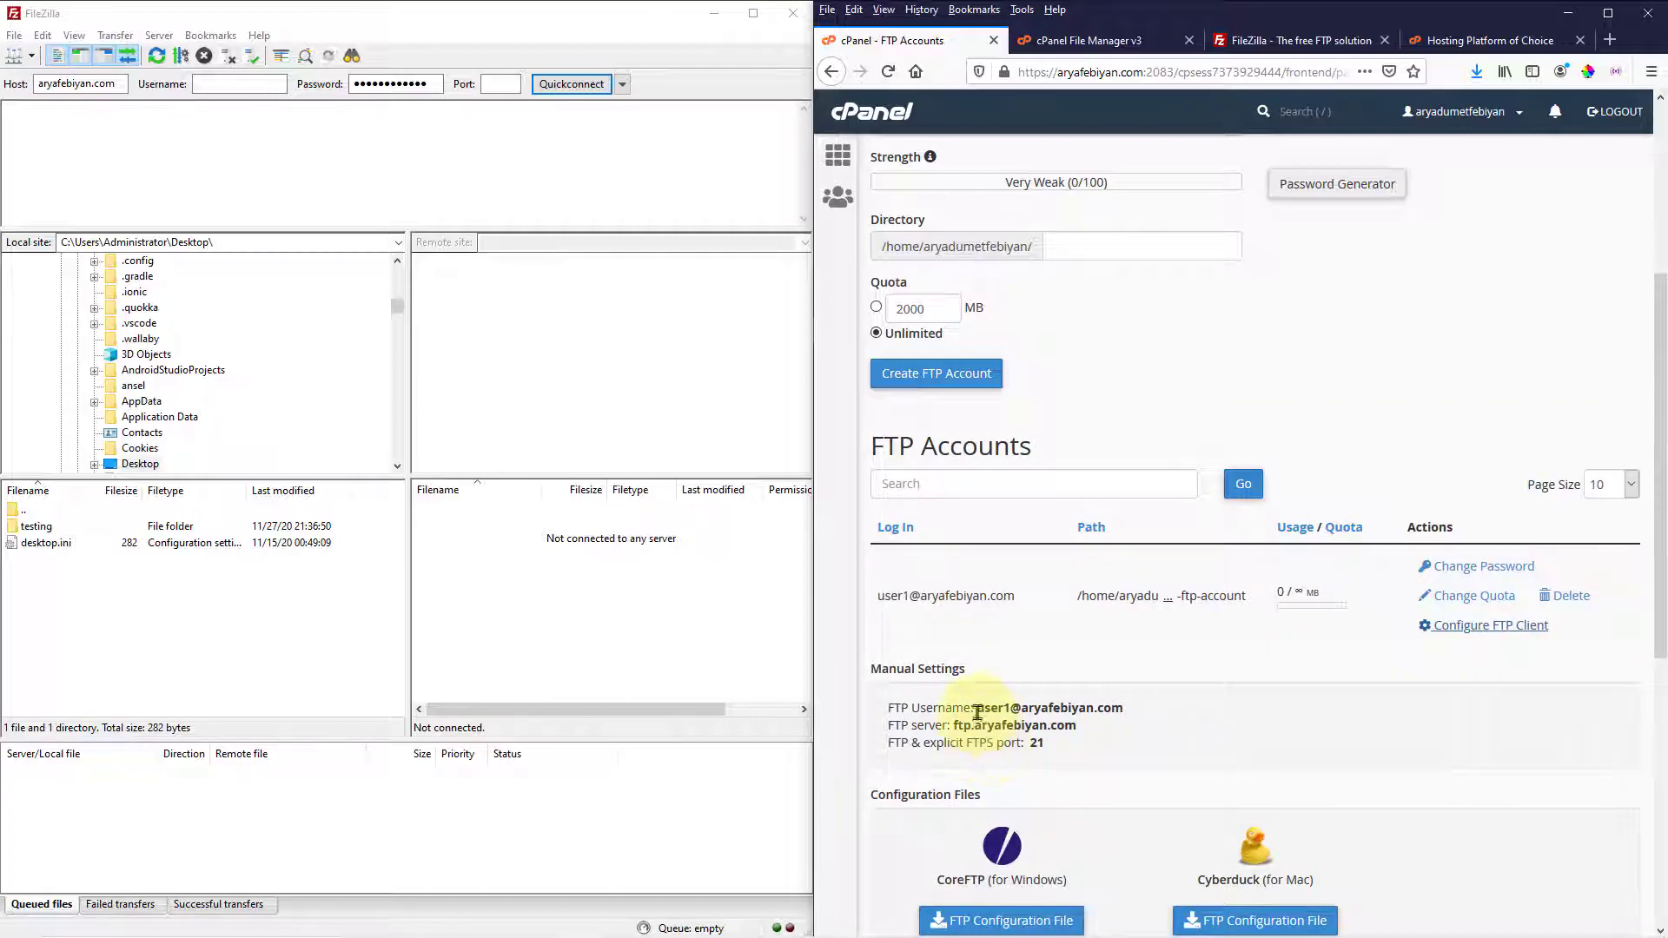
pyautogui.moveTo(977, 708); pyautogui.dragTo(1126, 710)
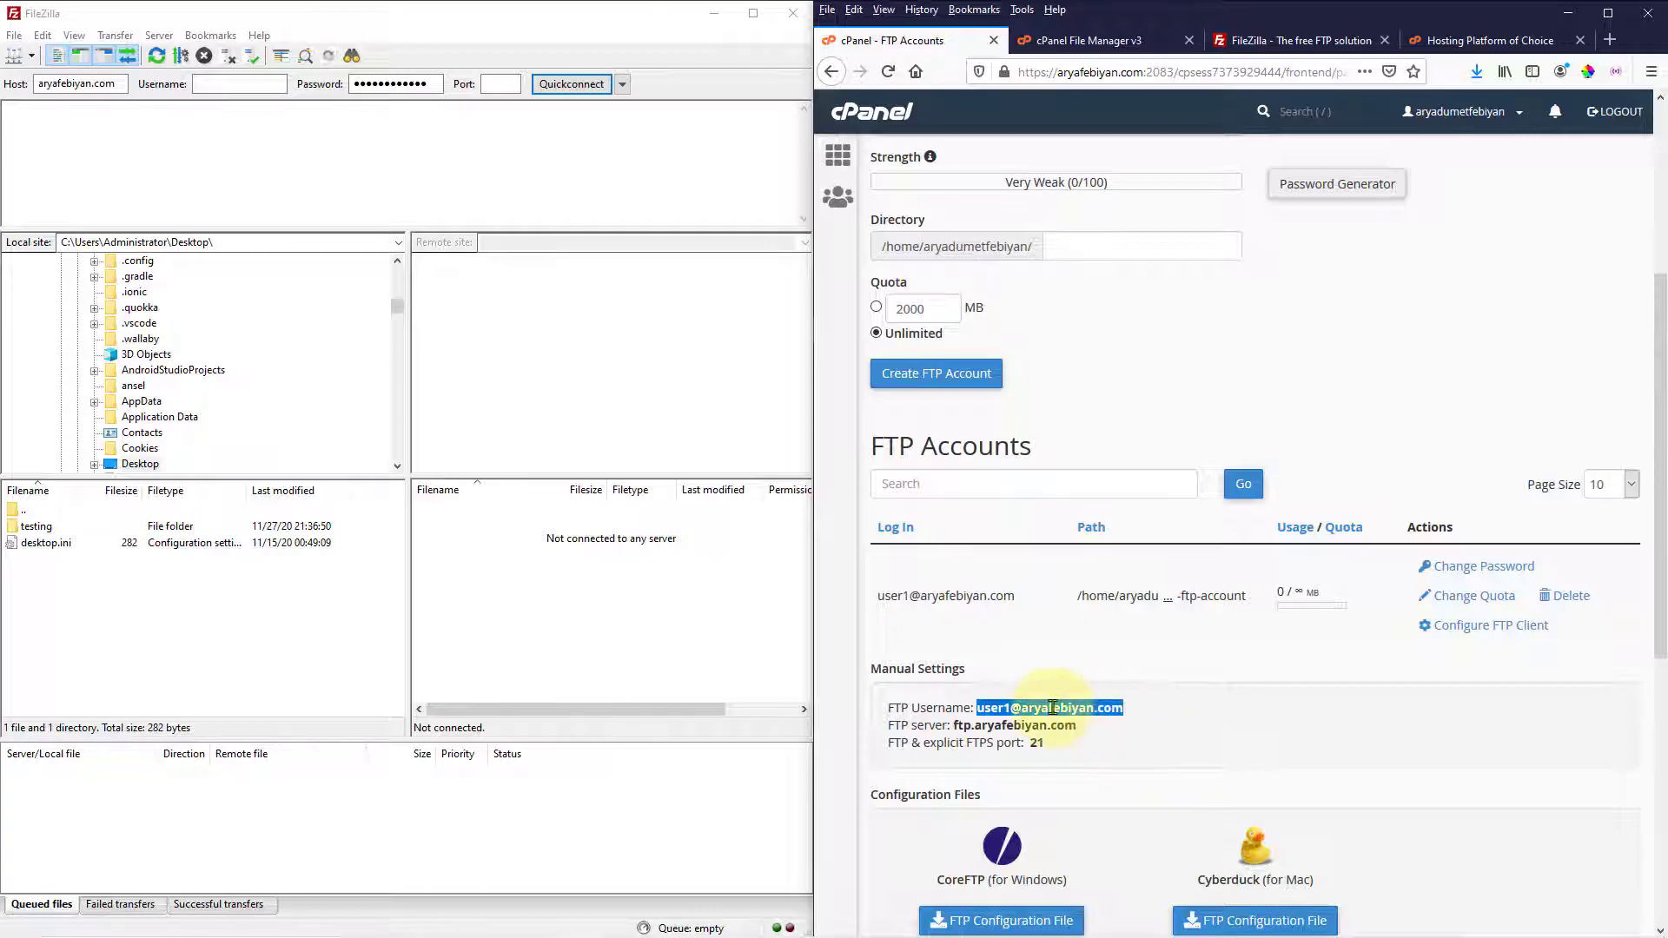
# Copy the FTP username into FileZilla's Username field and set the port to 21
pyautogui.rightClick(1052, 707)
pyautogui.click(1109, 724)
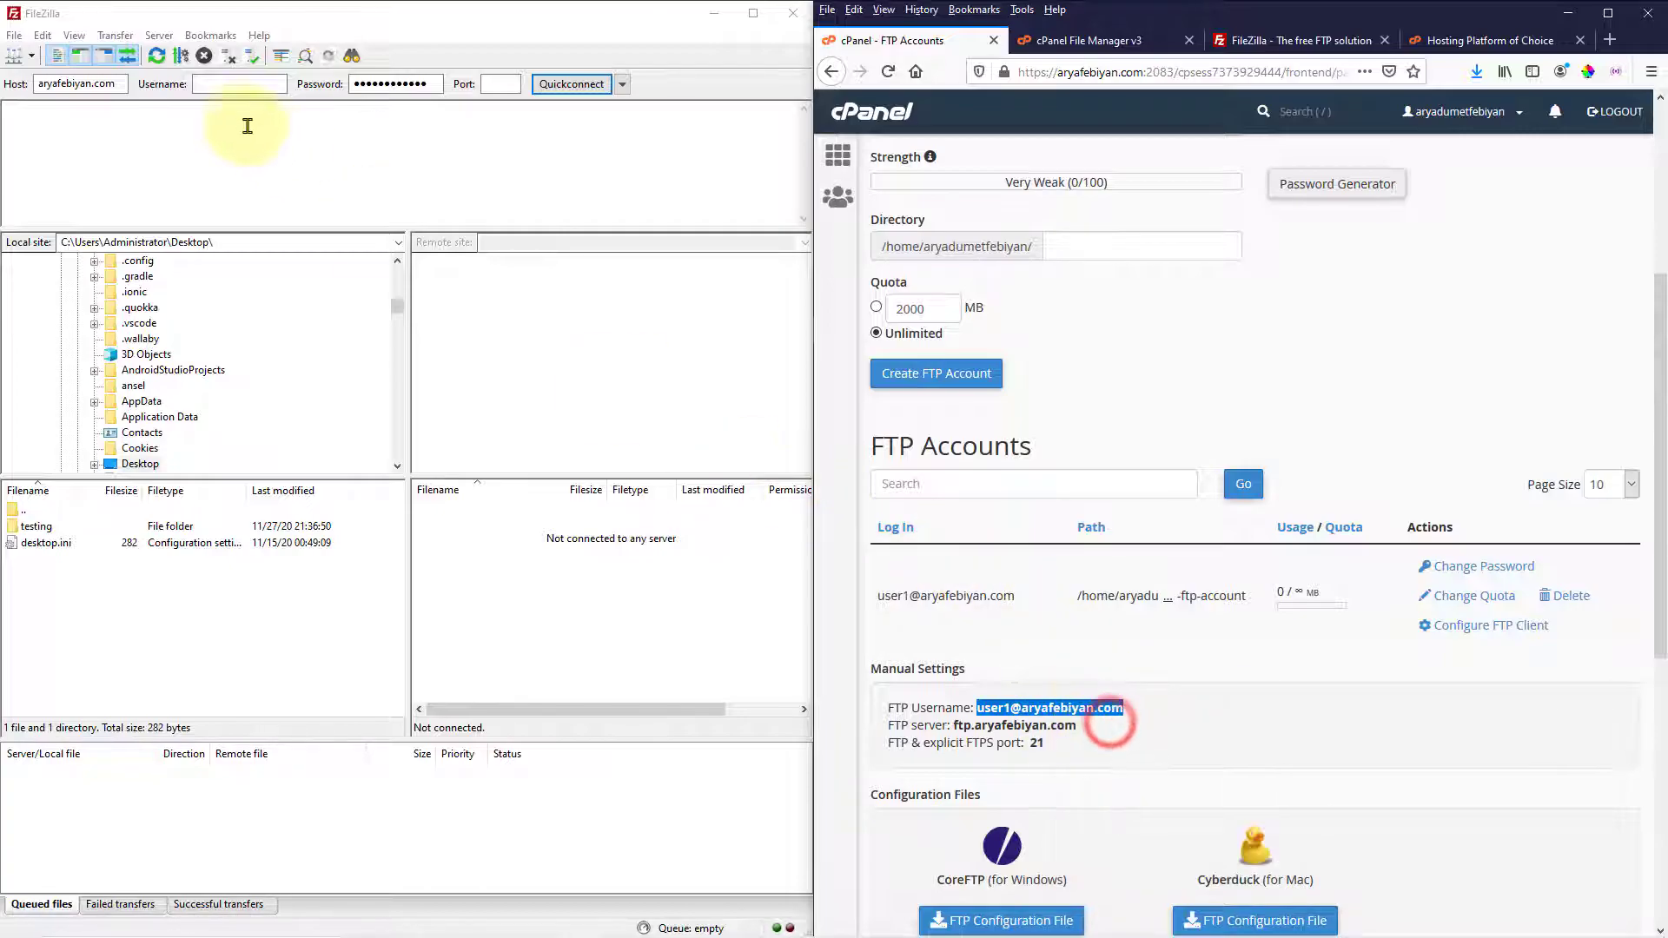
pyautogui.rightClick(228, 84)
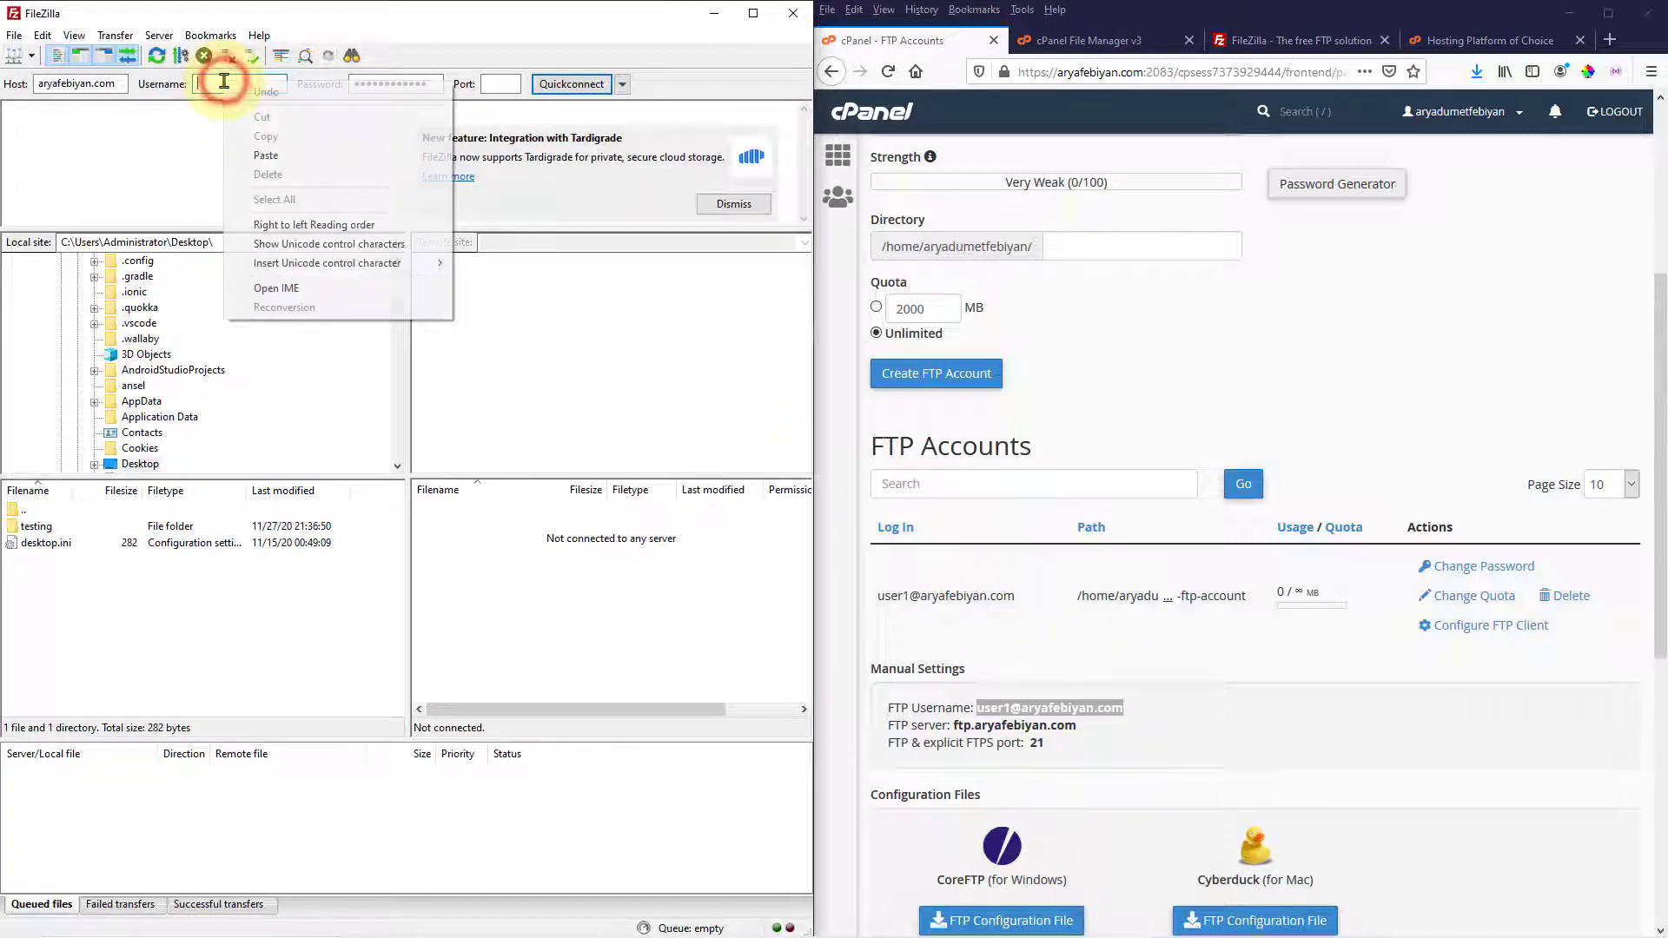
pyautogui.click(267, 156)
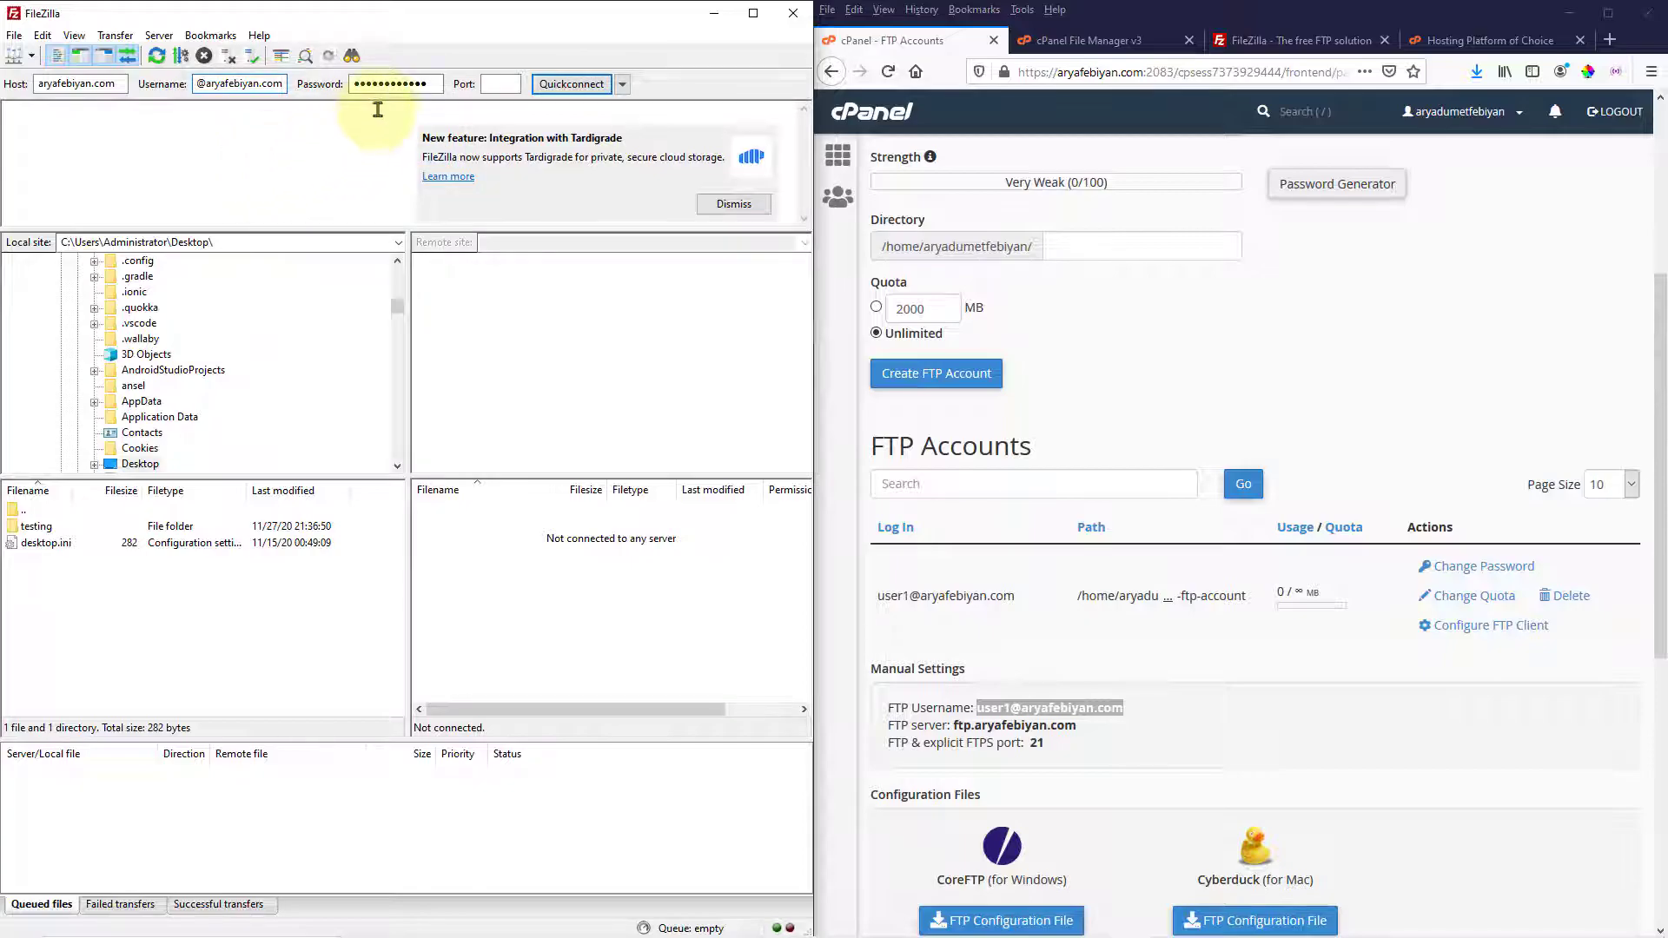
pyautogui.click(489, 84)
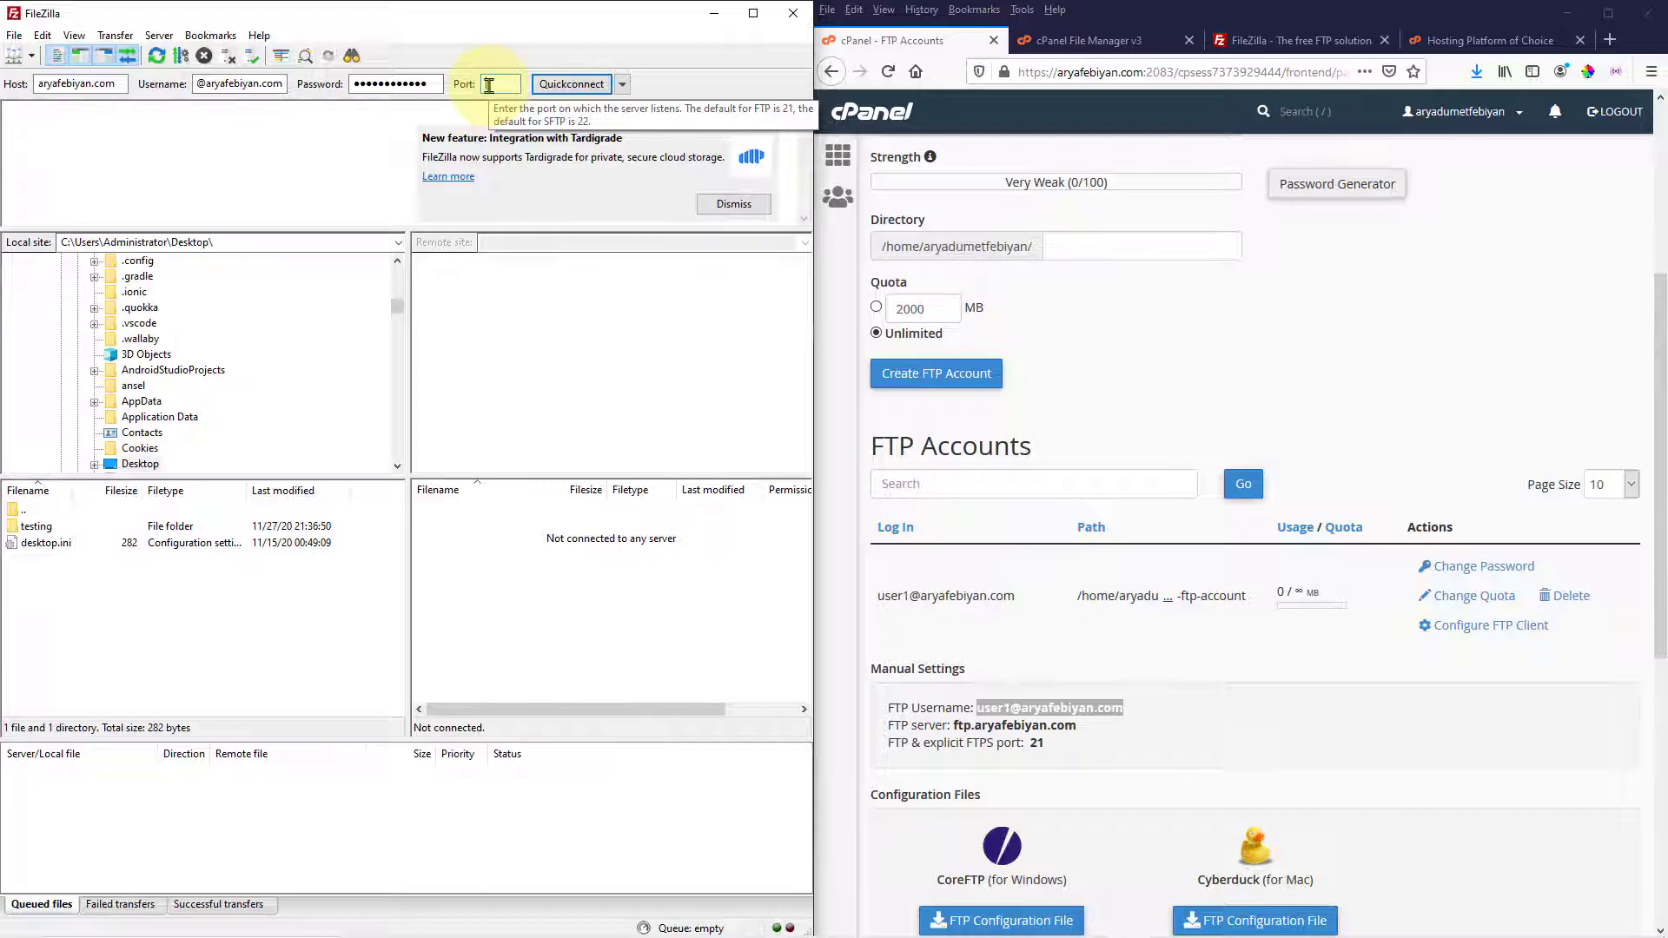
pyautogui.write('21')
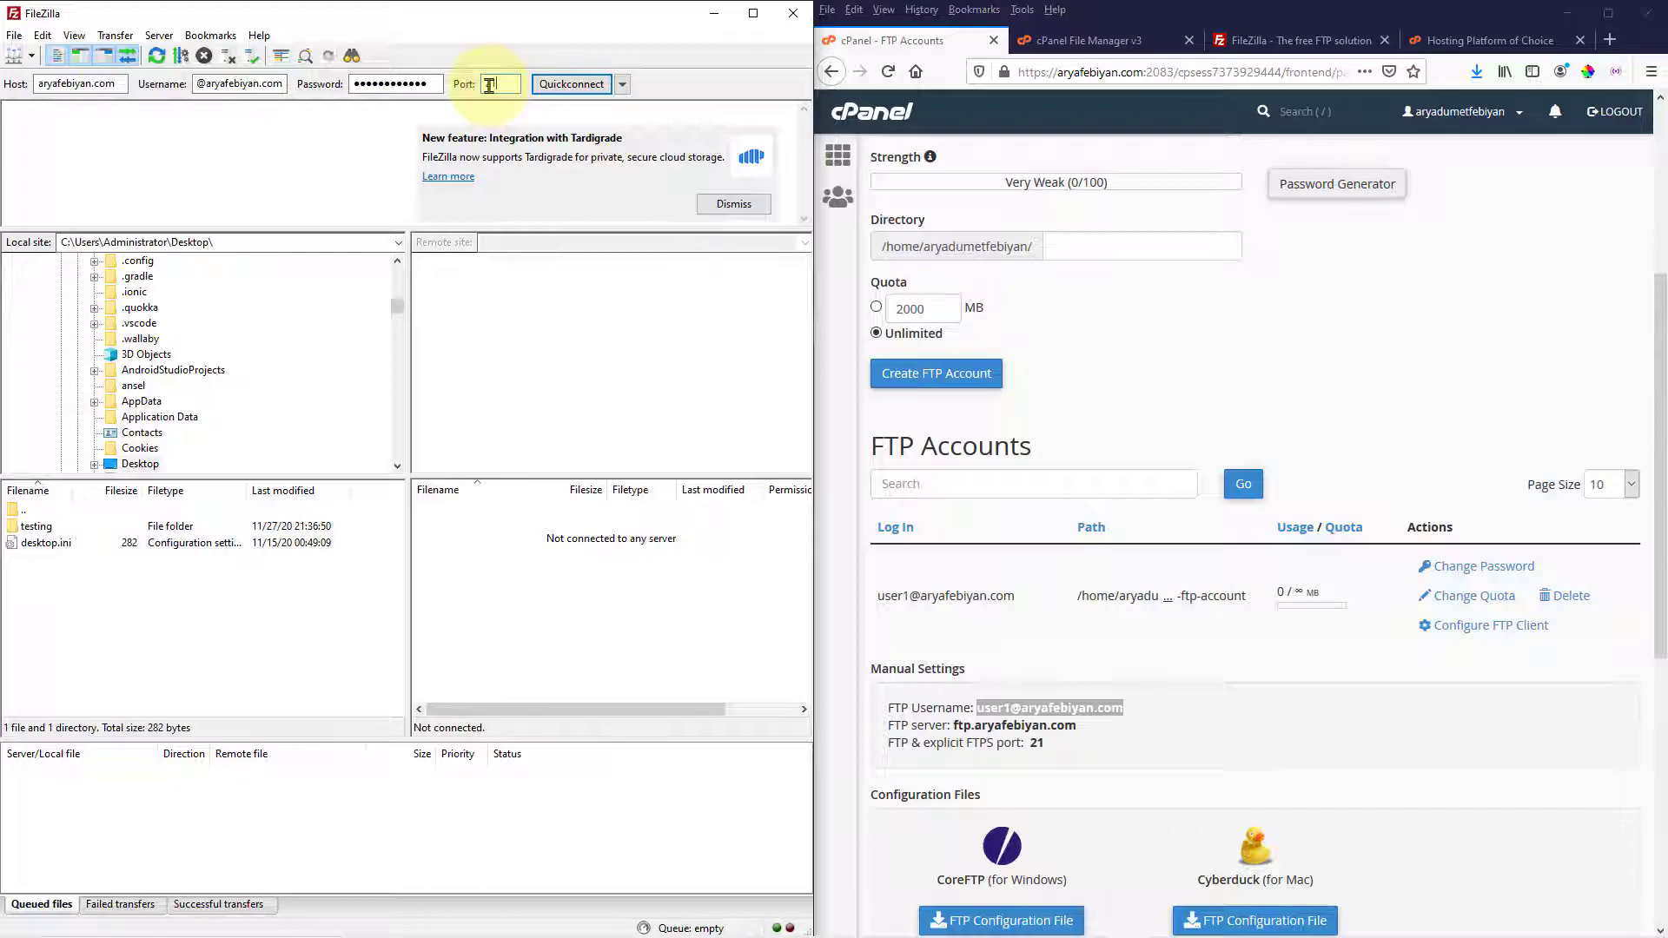
# Quickconnect on port 21, confirm the successful directory listing, then switch to cPanel File Manager
pyautogui.write('21')
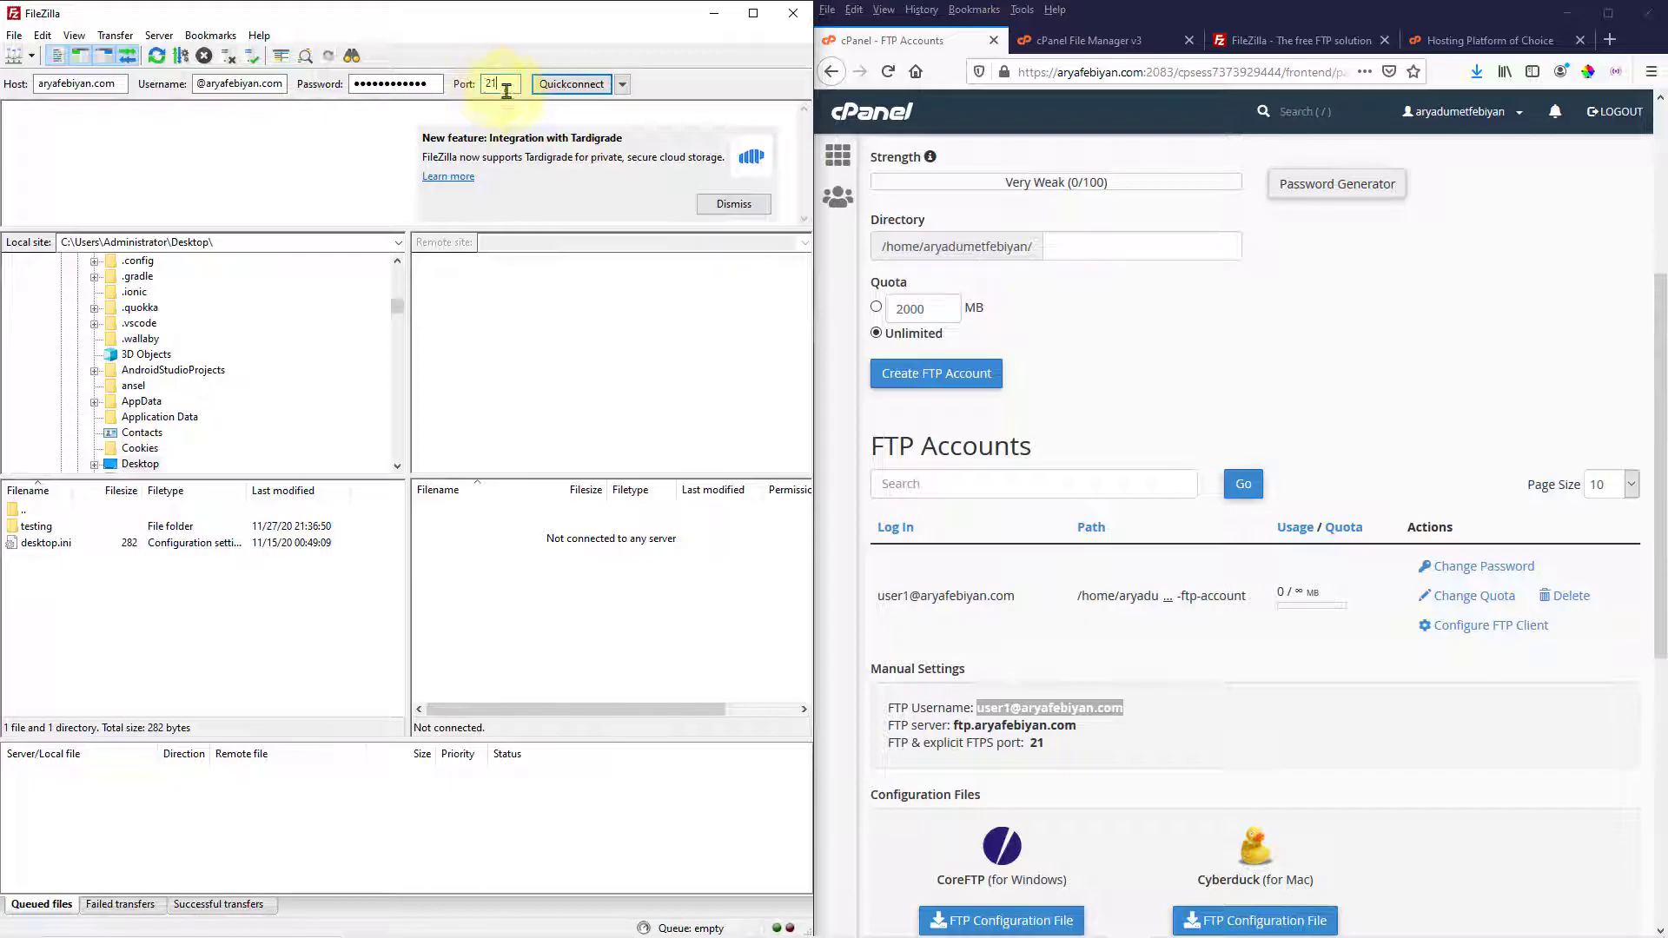
pyautogui.click(560, 87)
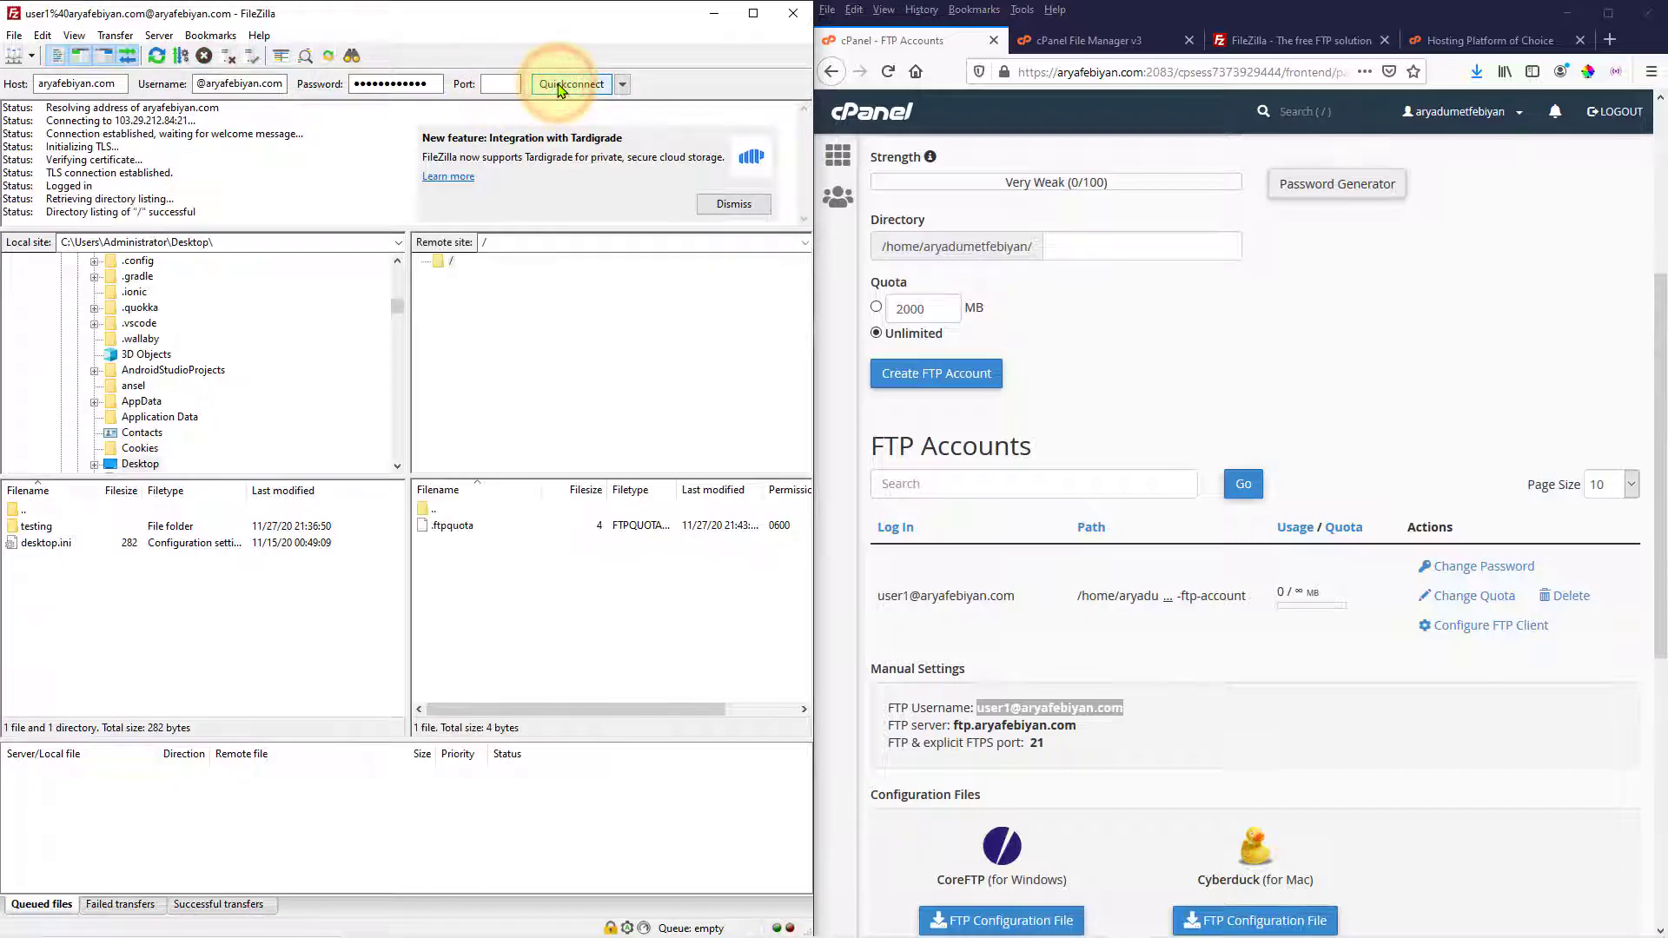
pyautogui.click(184, 210)
pyautogui.click(228, 215)
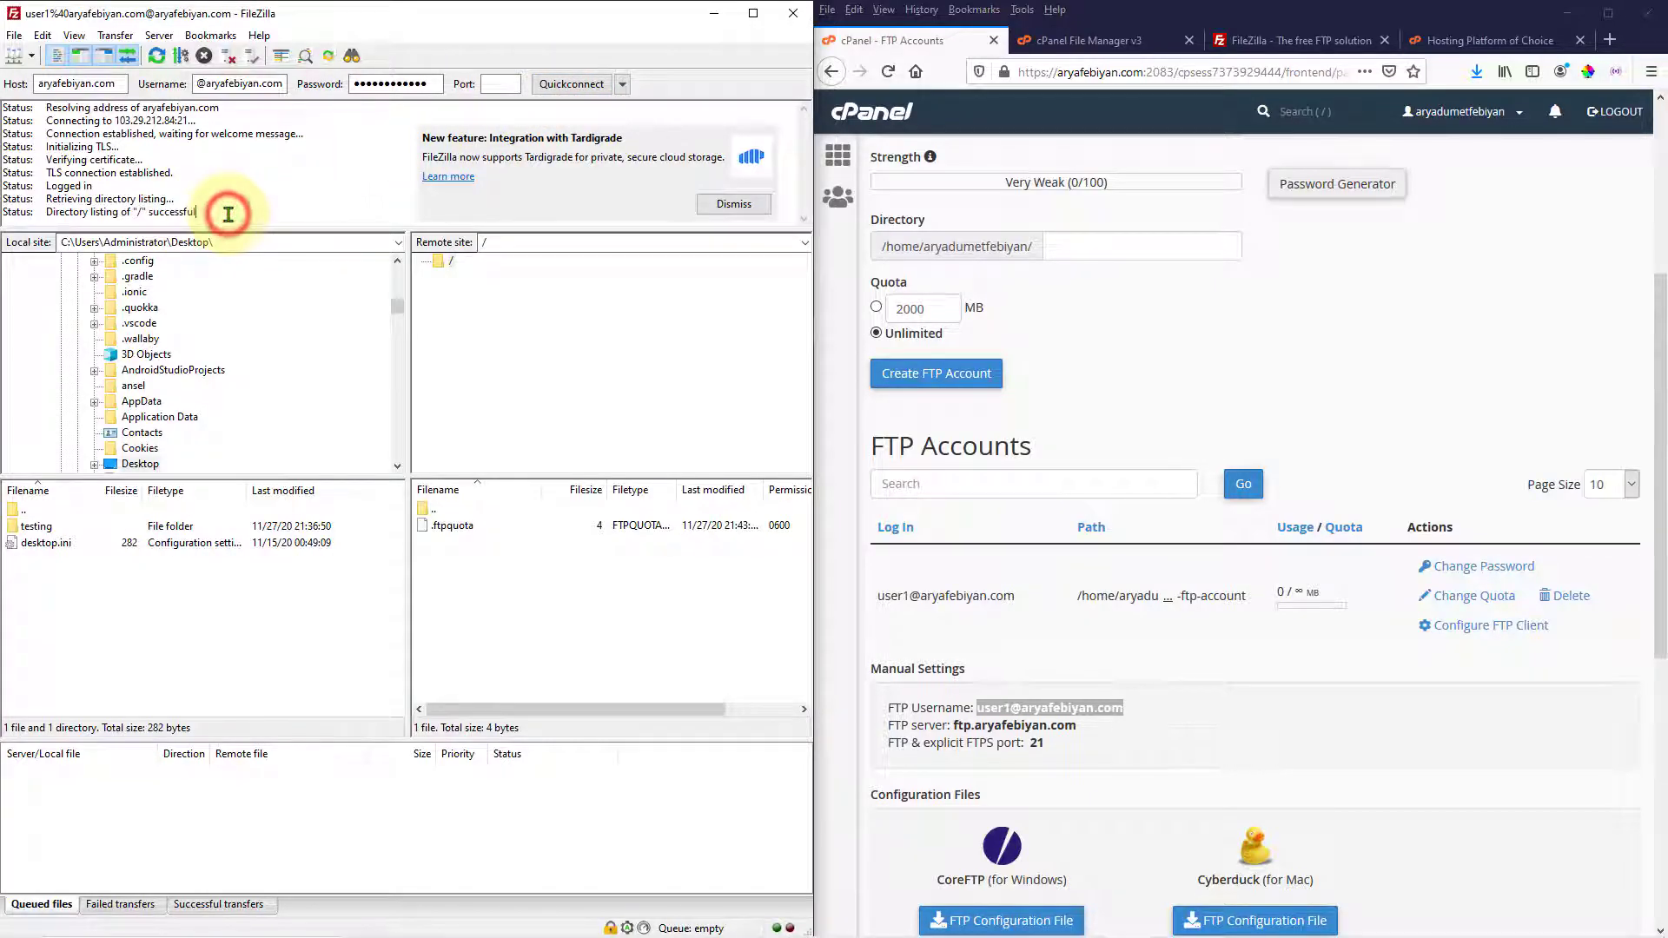
pyautogui.moveTo(201, 212); pyautogui.dragTo(165, 219)
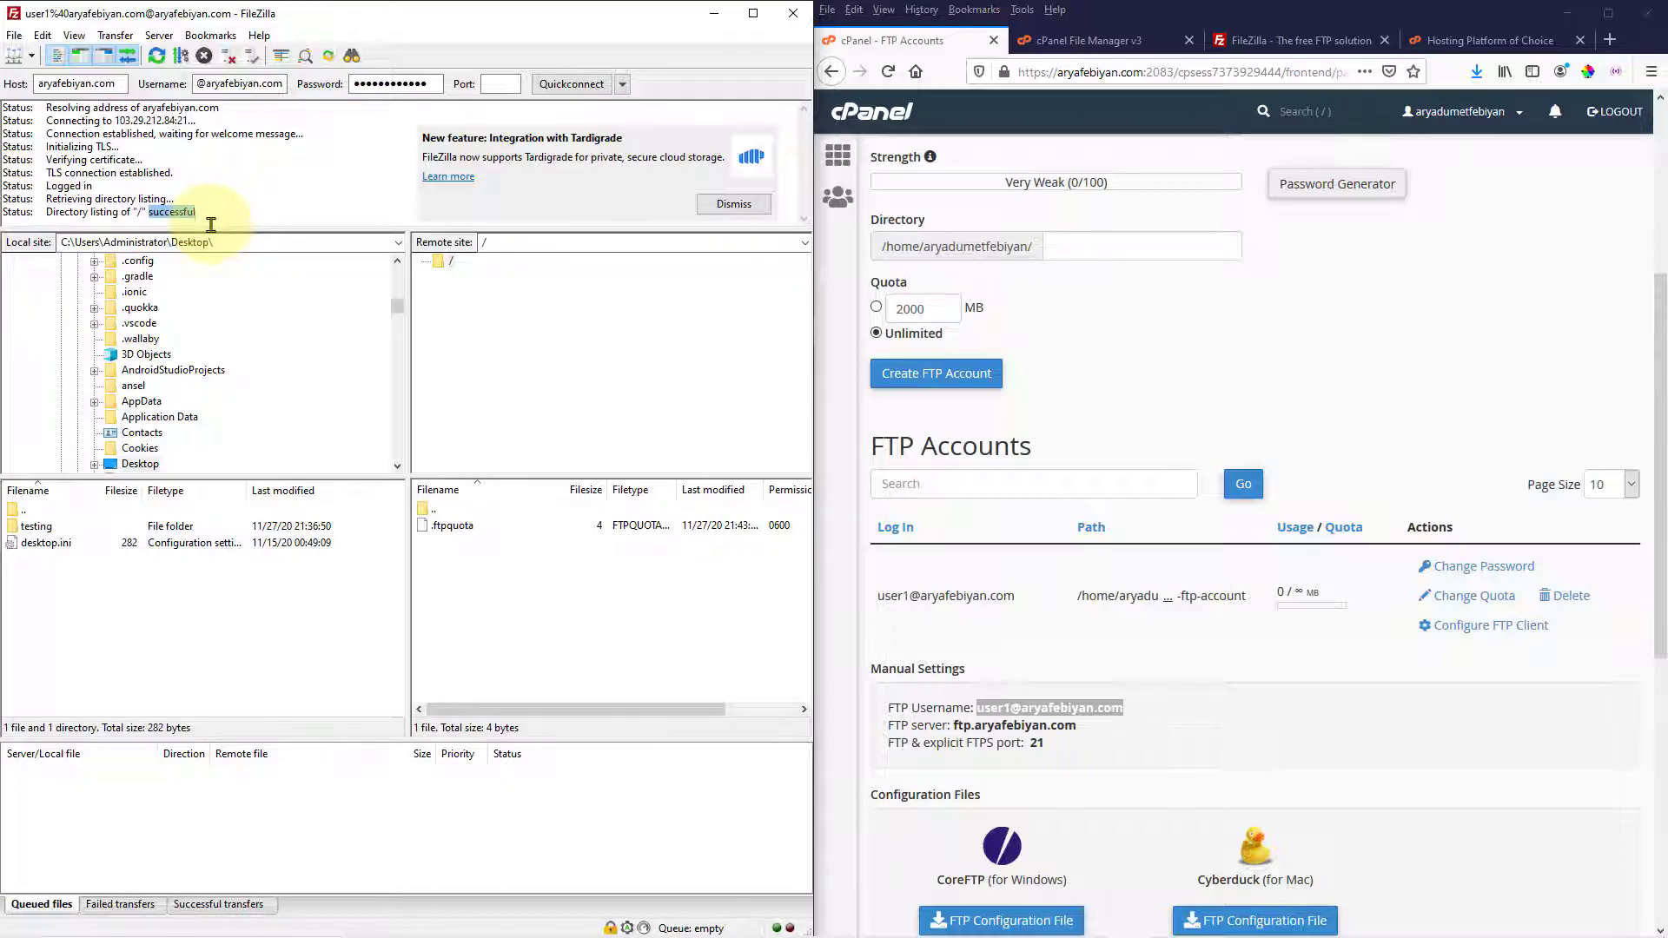
pyautogui.click(1078, 41)
pyautogui.click(1276, 368)
# Upload the local testing folder through FileZilla and reload File Manager to show it
pyautogui.click(1473, 214)
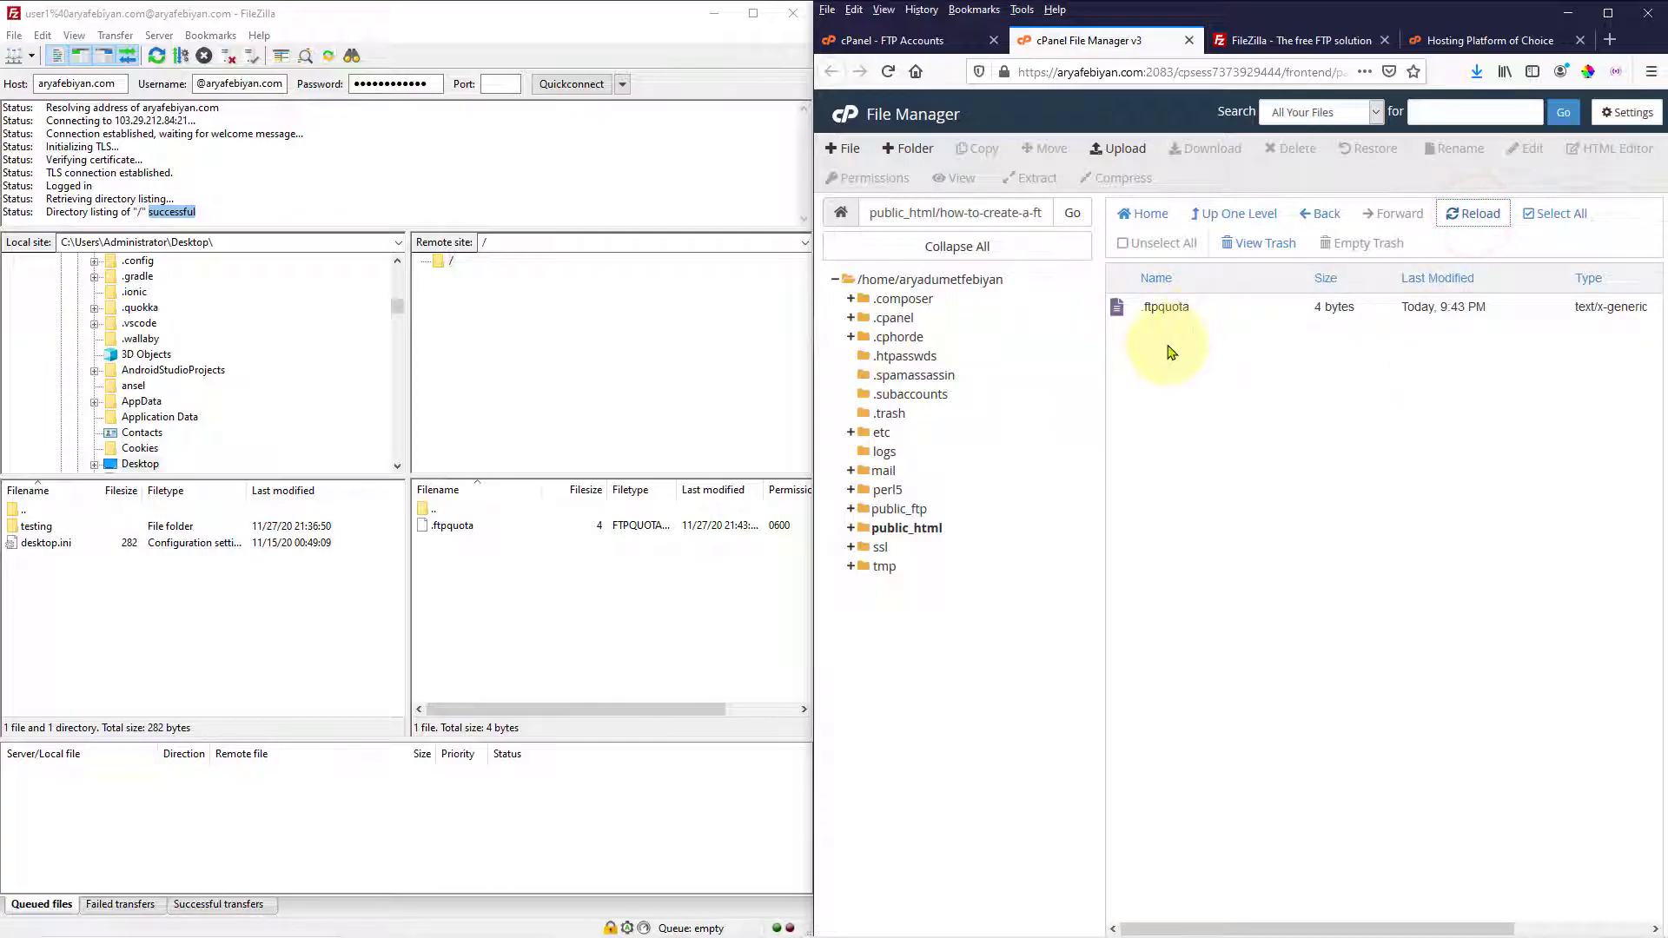
pyautogui.click(452, 581)
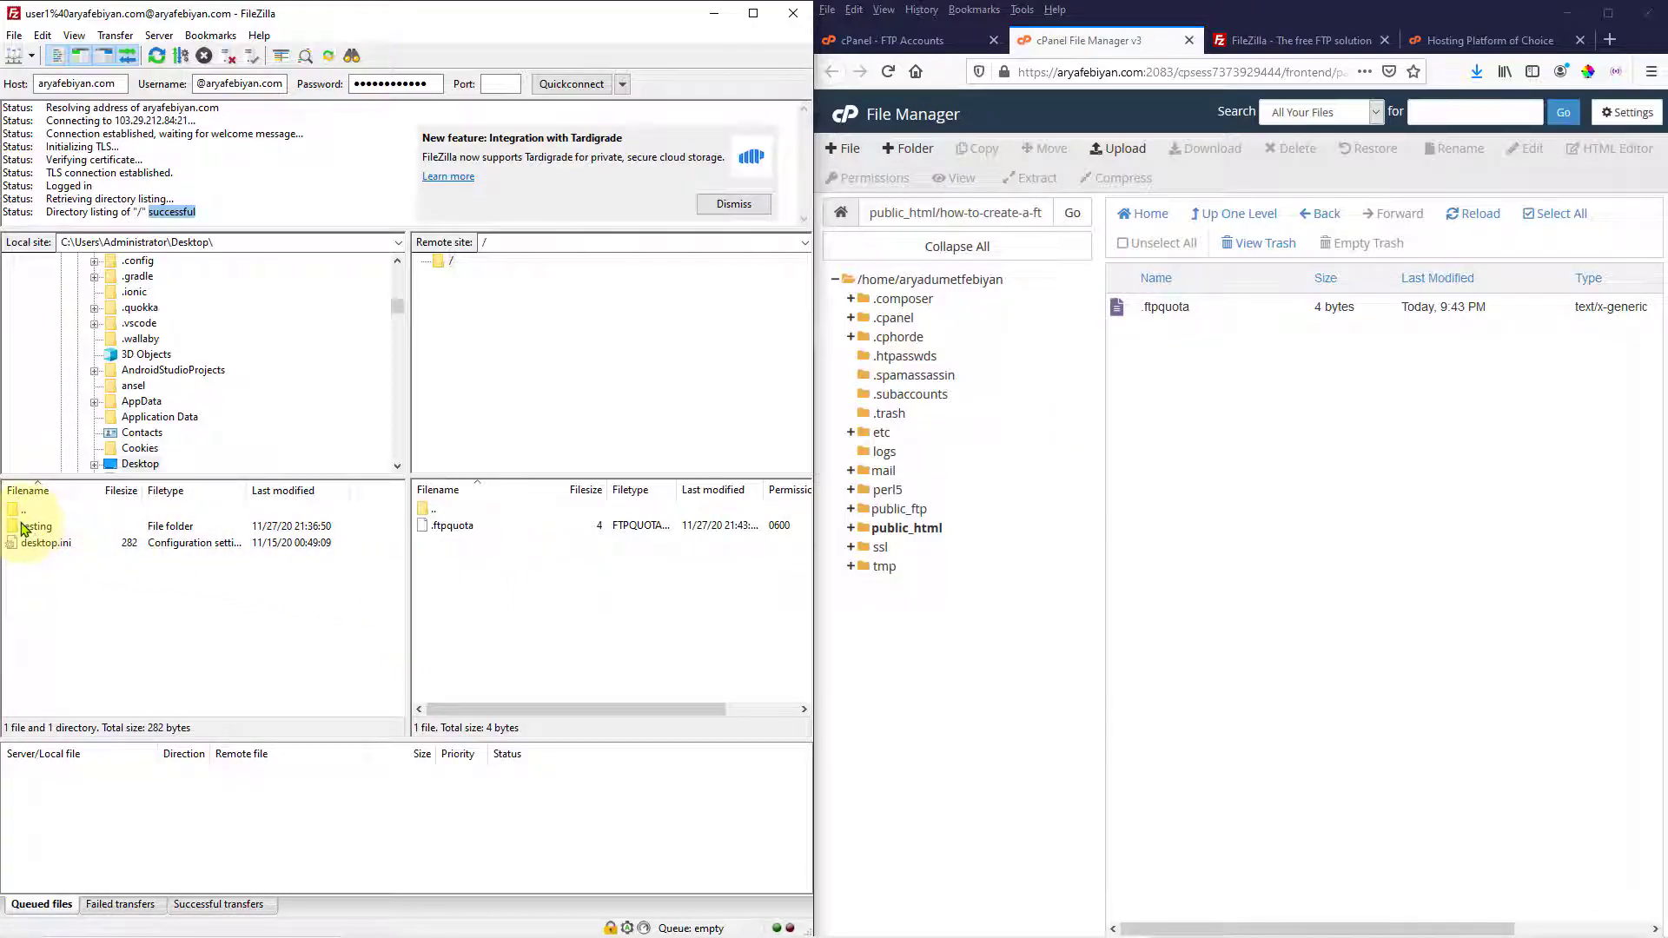
pyautogui.click(17, 527)
pyautogui.moveTo(18, 527)
pyautogui.mouseDown()
pyautogui.moveTo(511, 616)
pyautogui.moveTo(22, 534)
pyautogui.mouseUp()
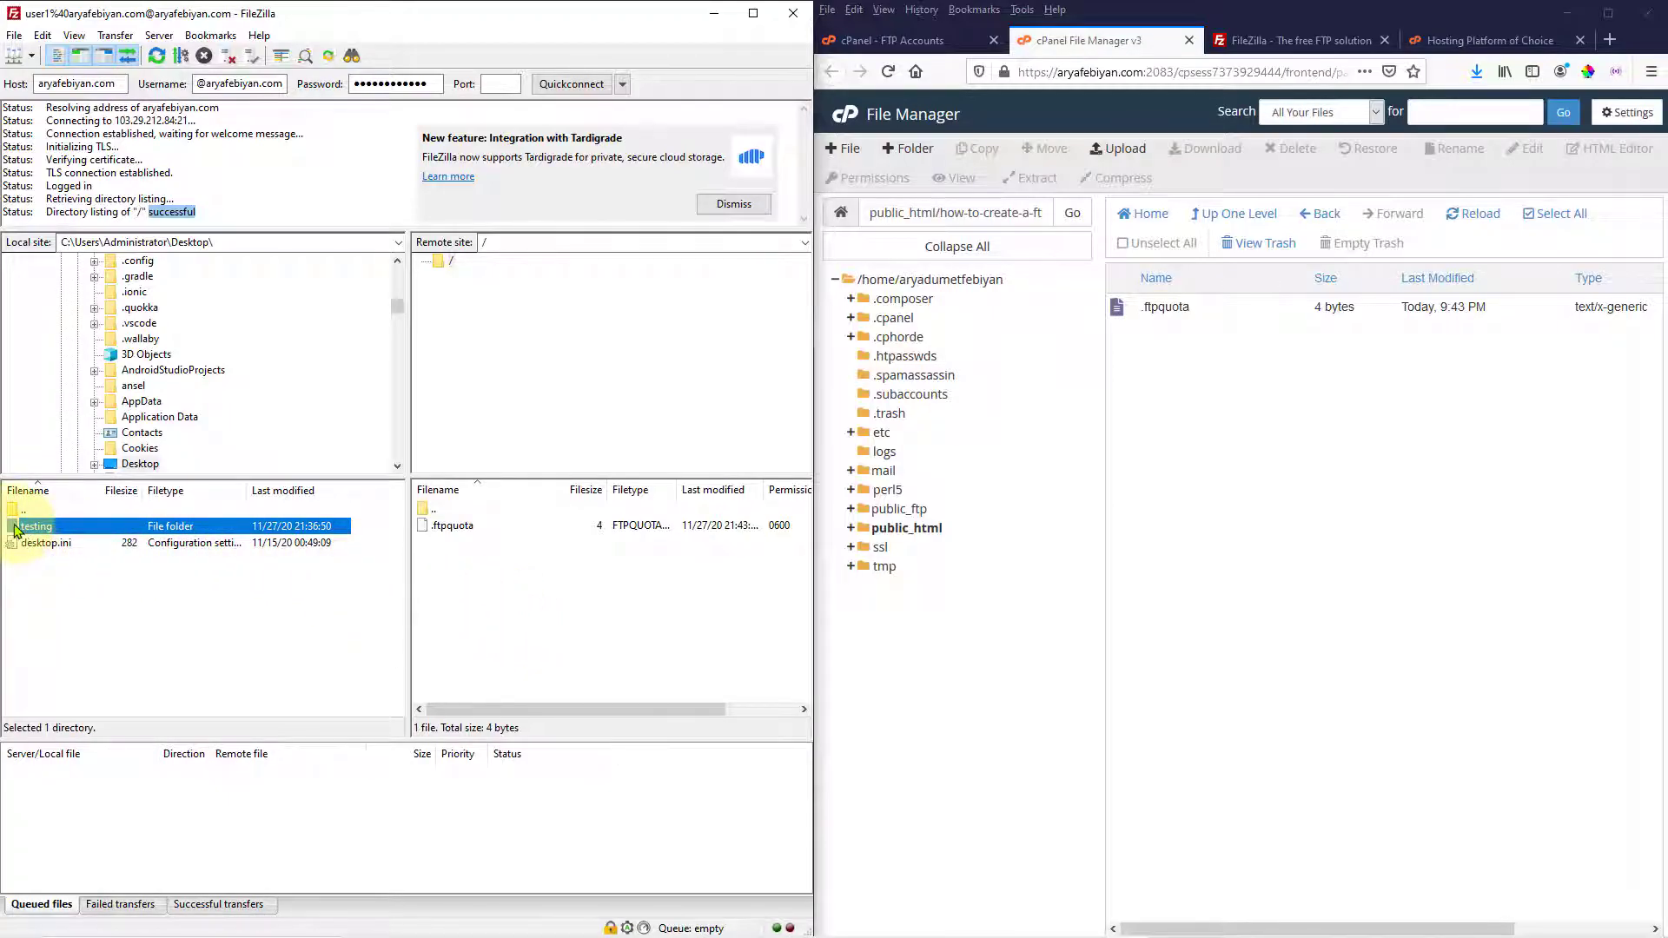
pyautogui.rightClick(22, 535)
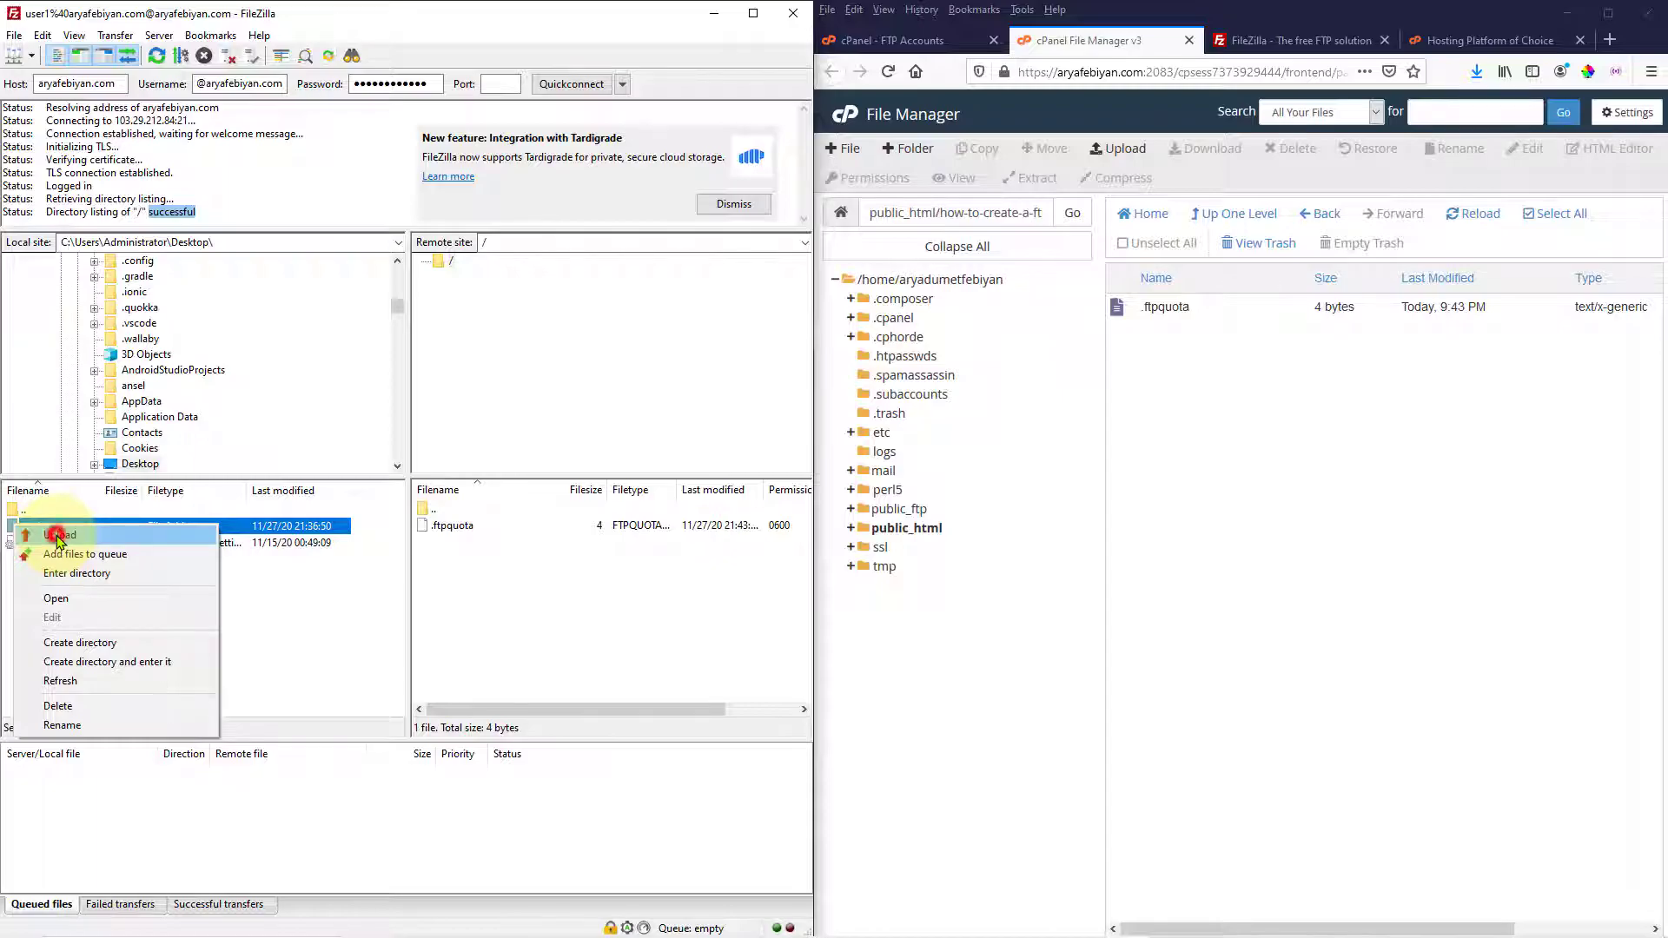
pyautogui.click(59, 536)
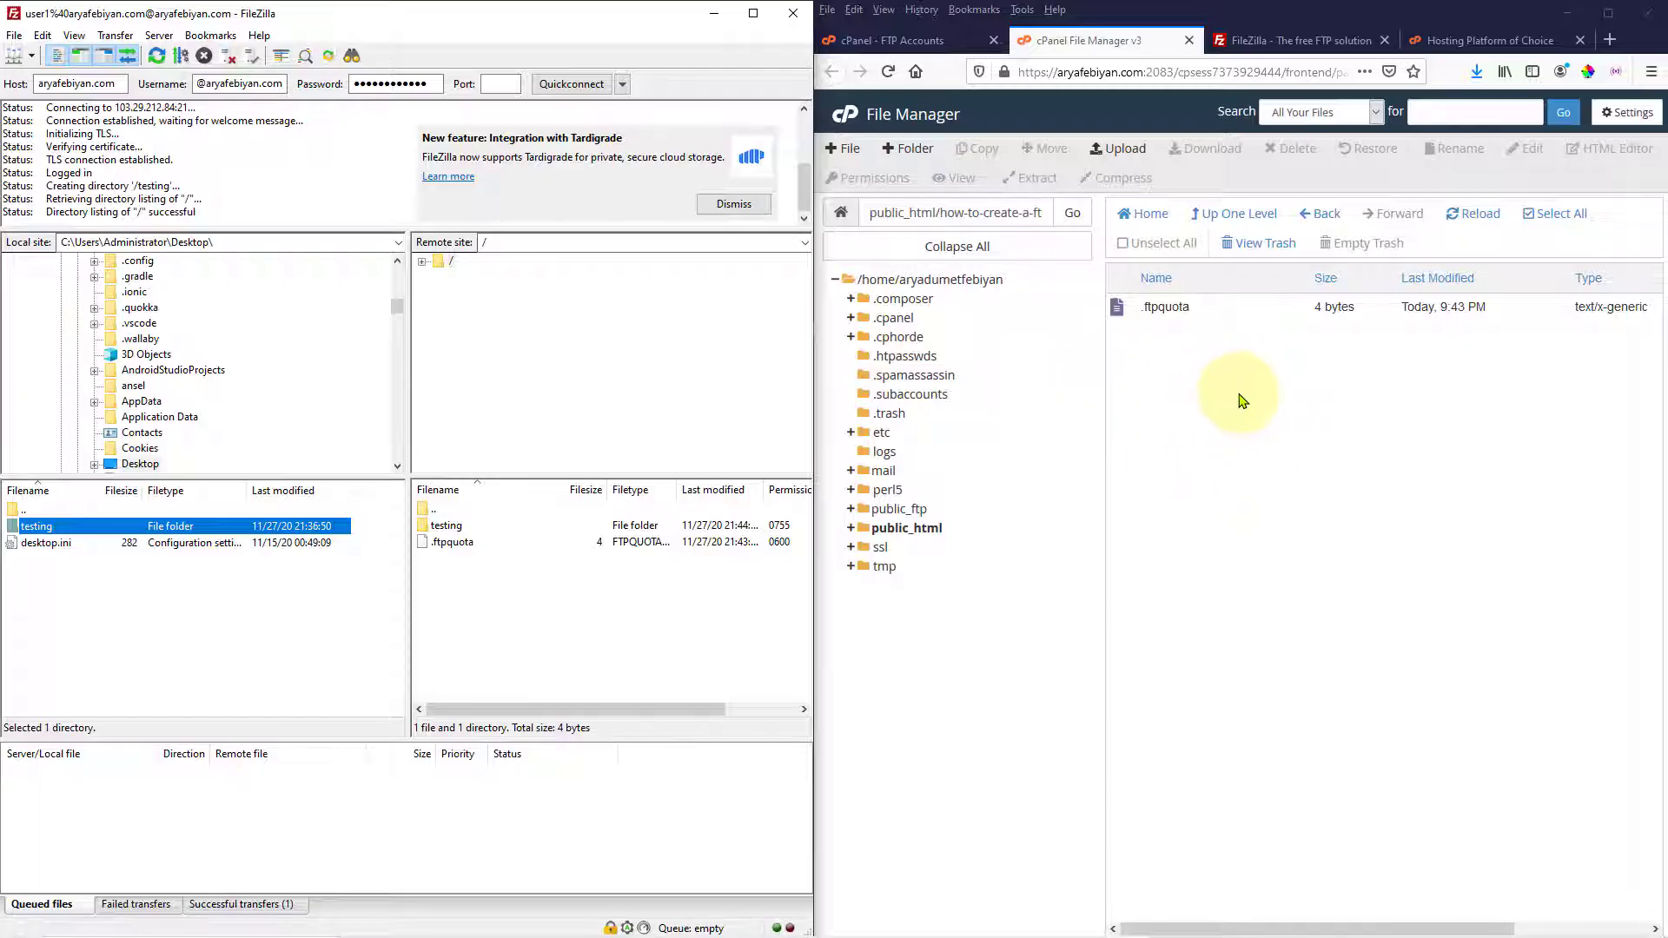
pyautogui.click(1468, 227)
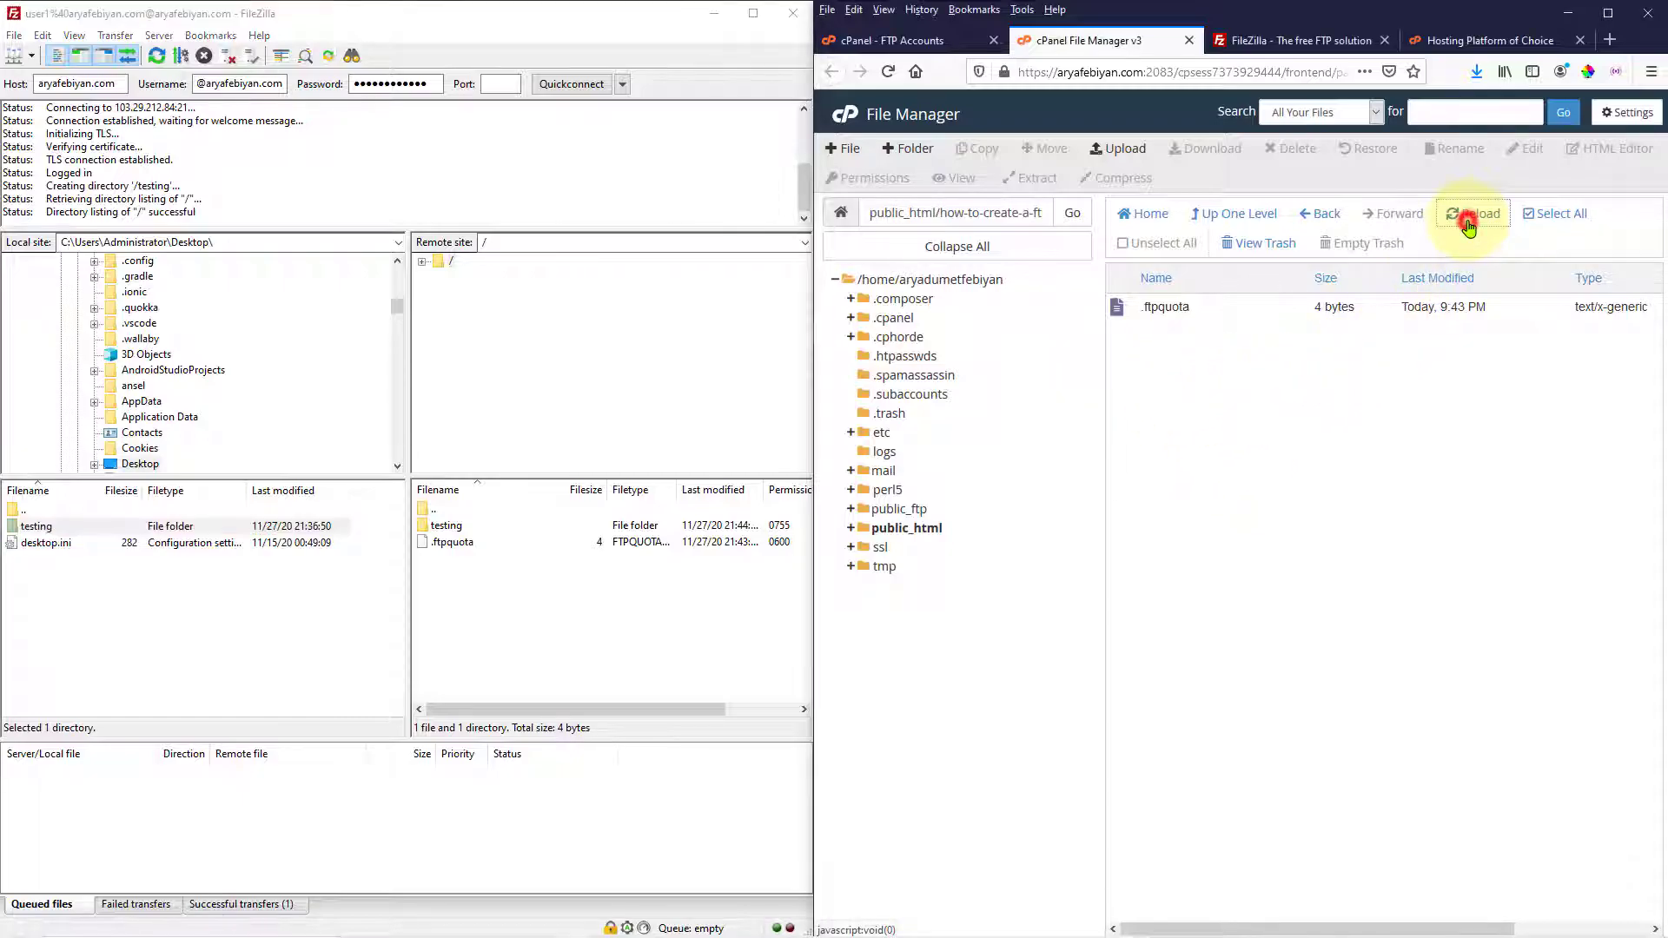
pyautogui.click(1177, 417)
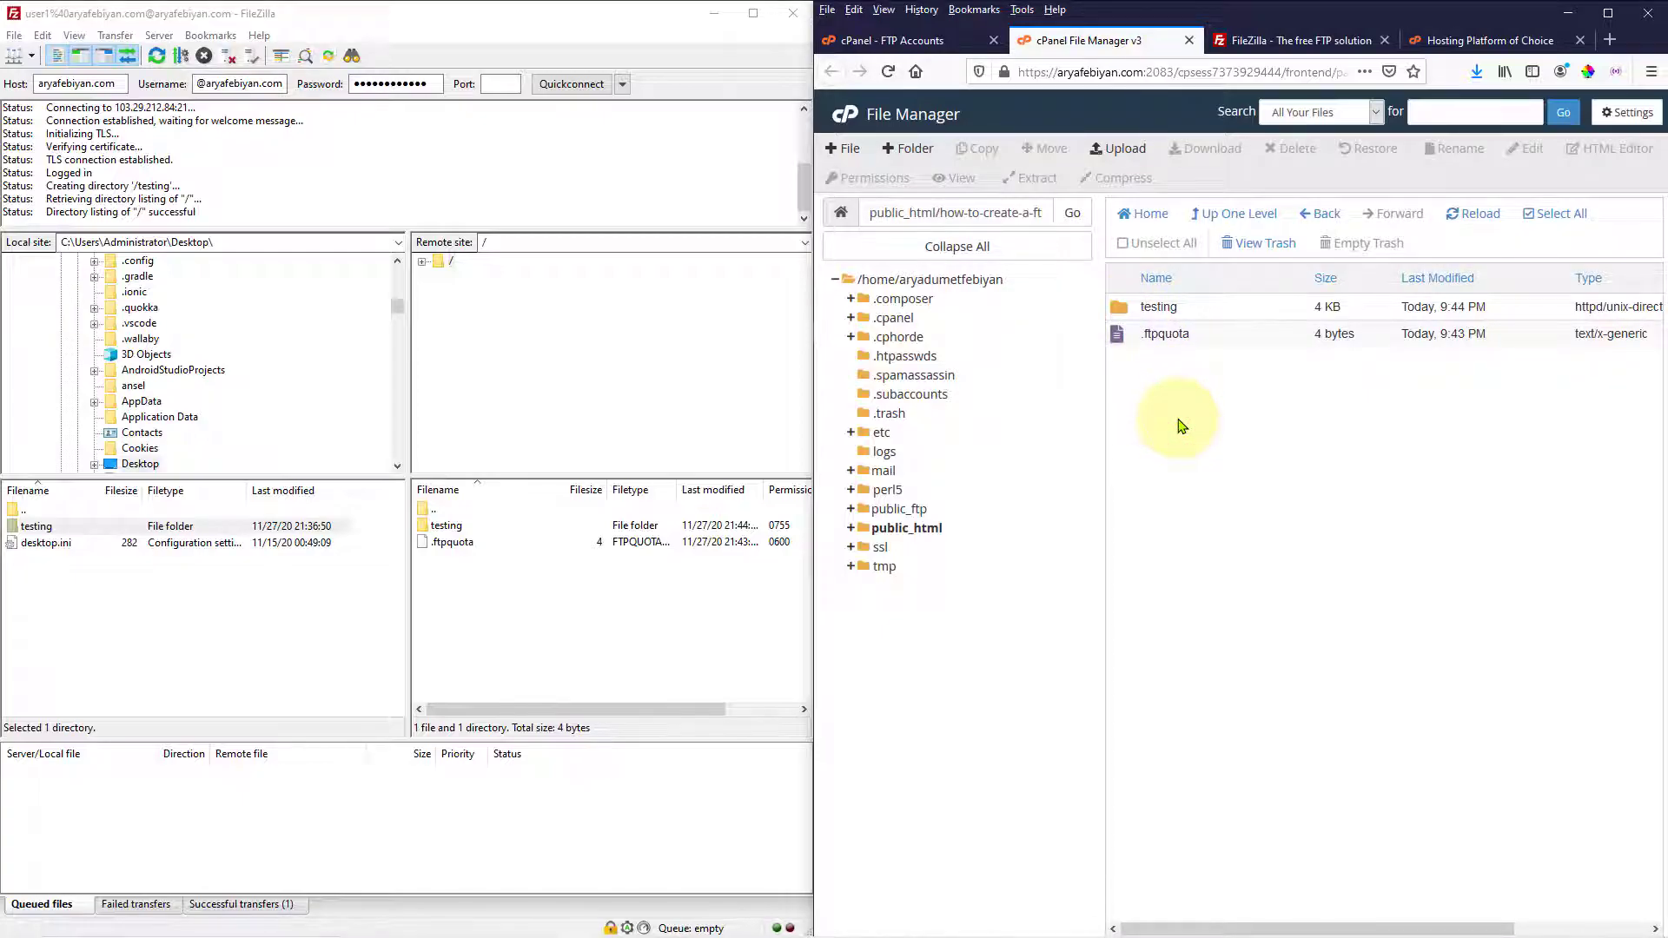